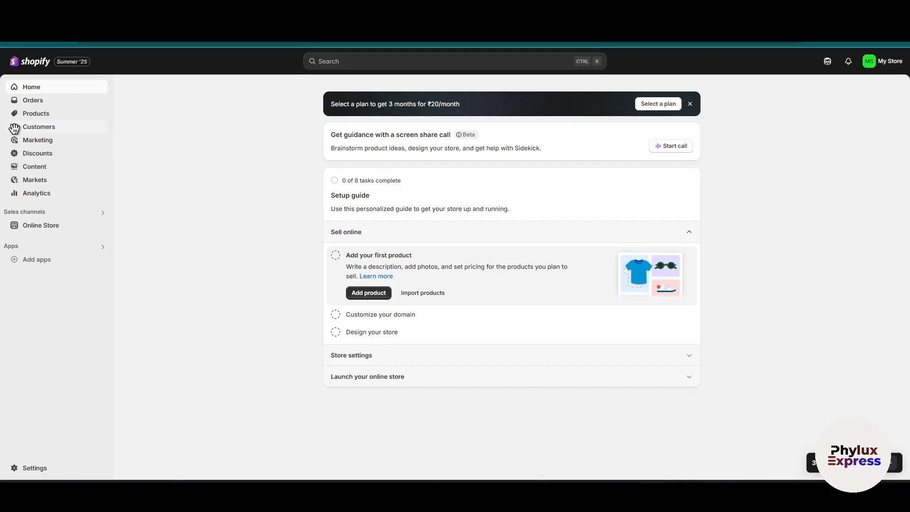
Look through the Customers, Products, Collections and Purchase orders pages of the store admin.
click(56, 131)
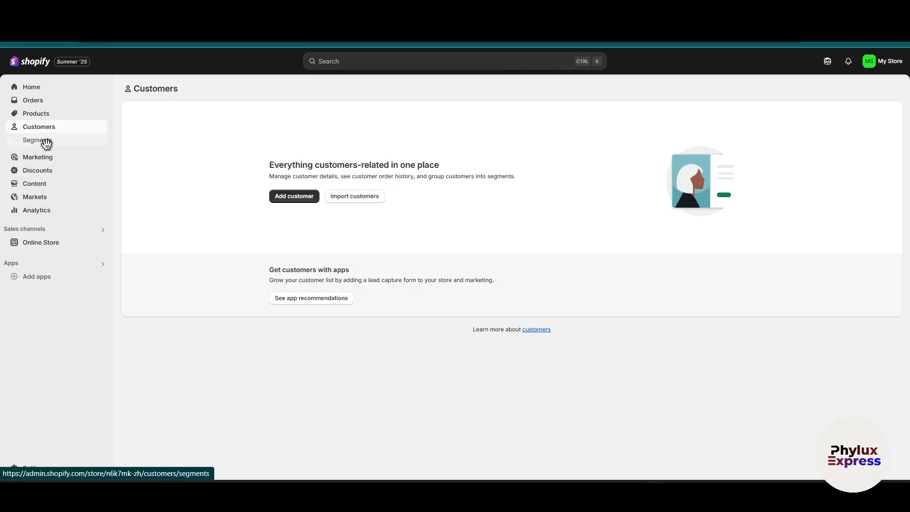
click(49, 114)
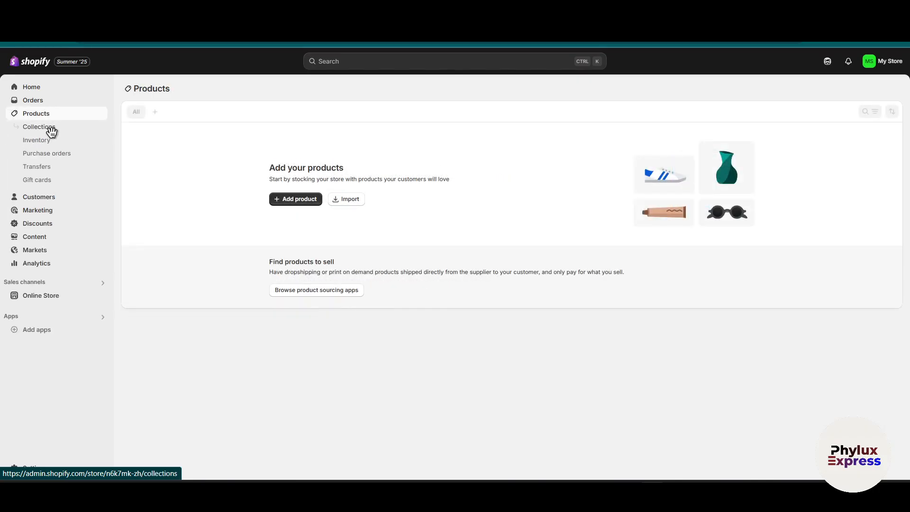
click(51, 131)
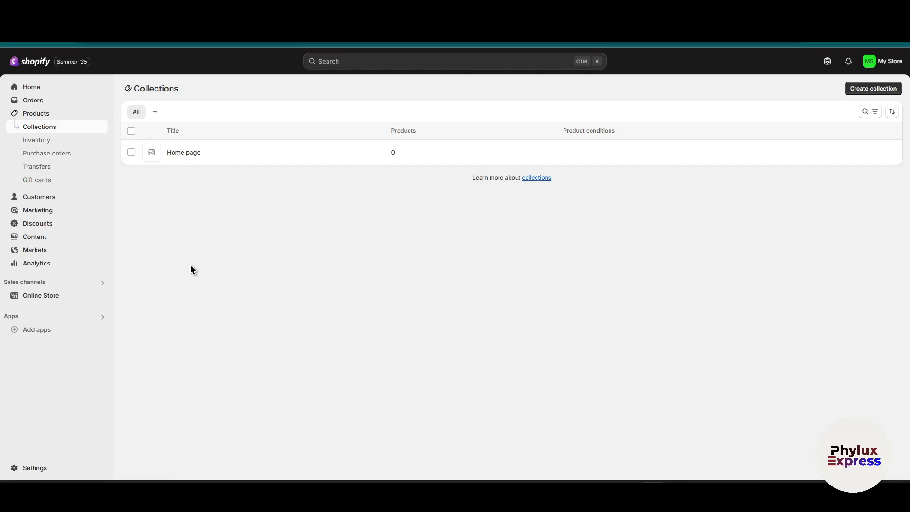
click(85, 155)
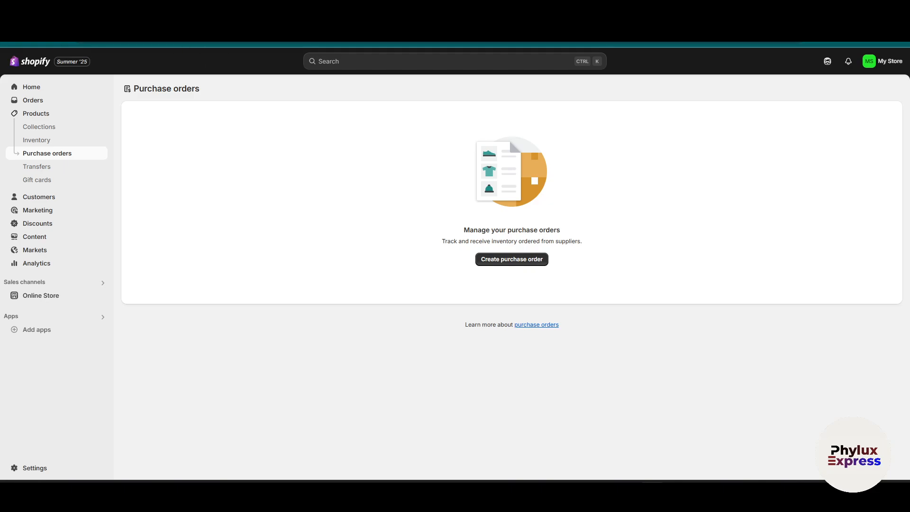
Open a blank collection form and review its title, description, collection type and products sections.
click(46, 112)
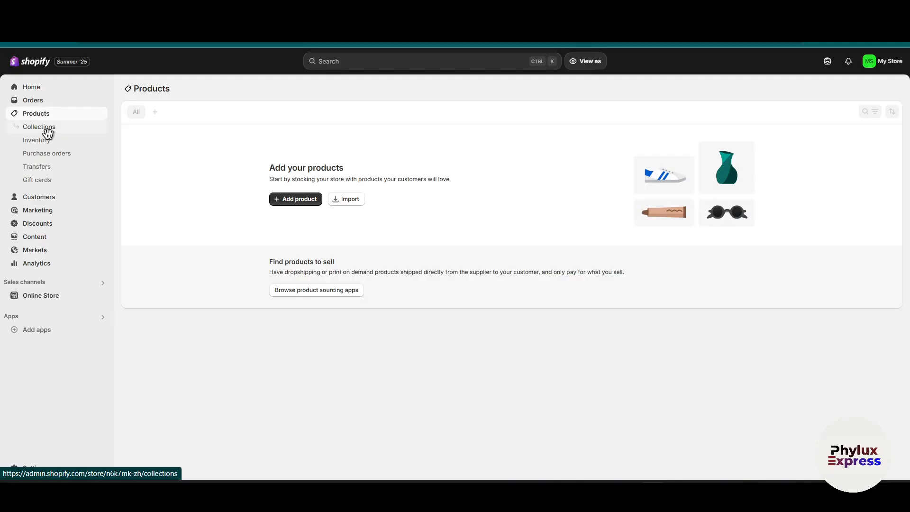
click(46, 128)
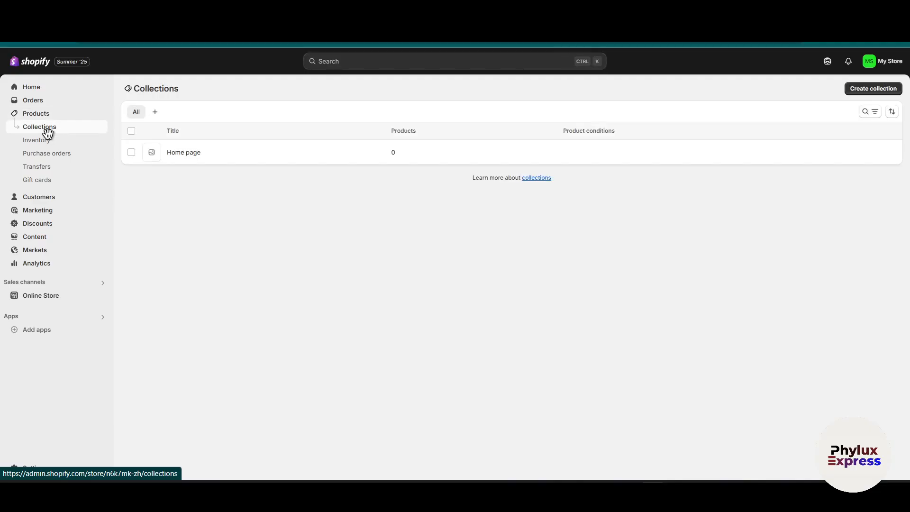
click(888, 91)
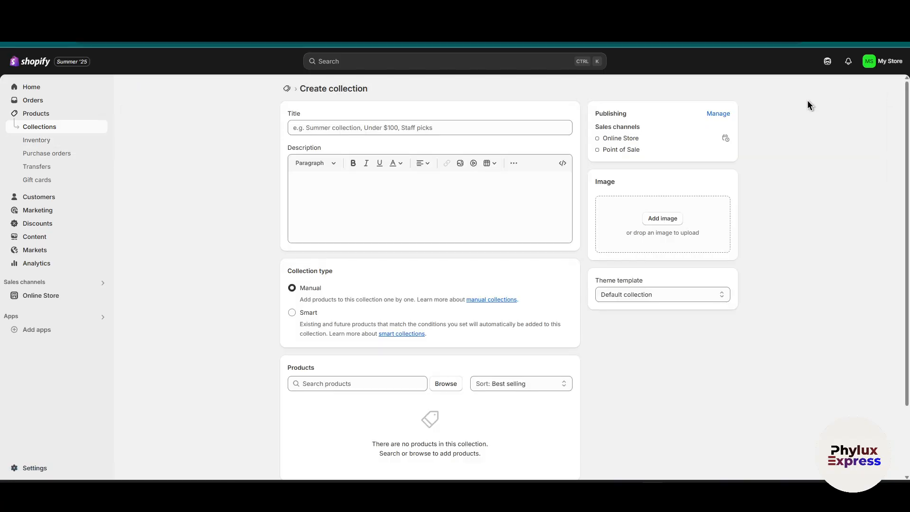
click(447, 126)
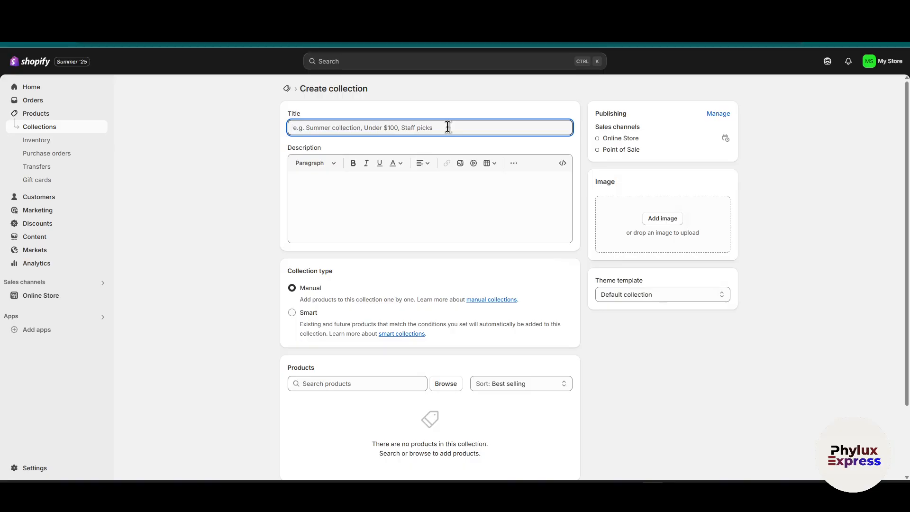
click(347, 184)
scroll(353, 215, down, 2)
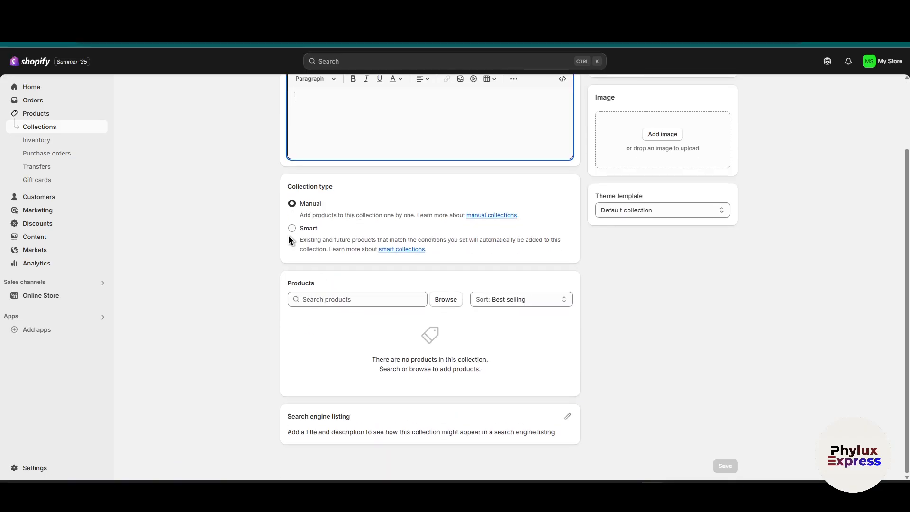
triple_click(320, 185)
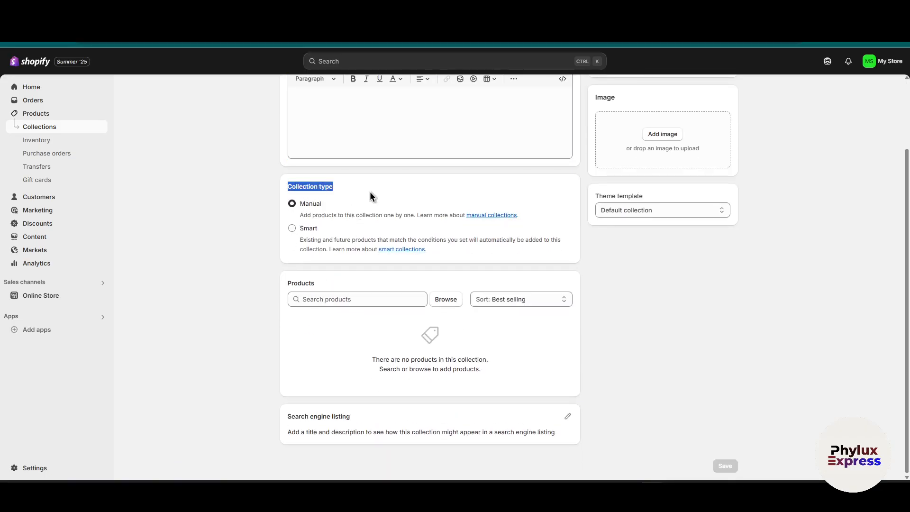
click(327, 297)
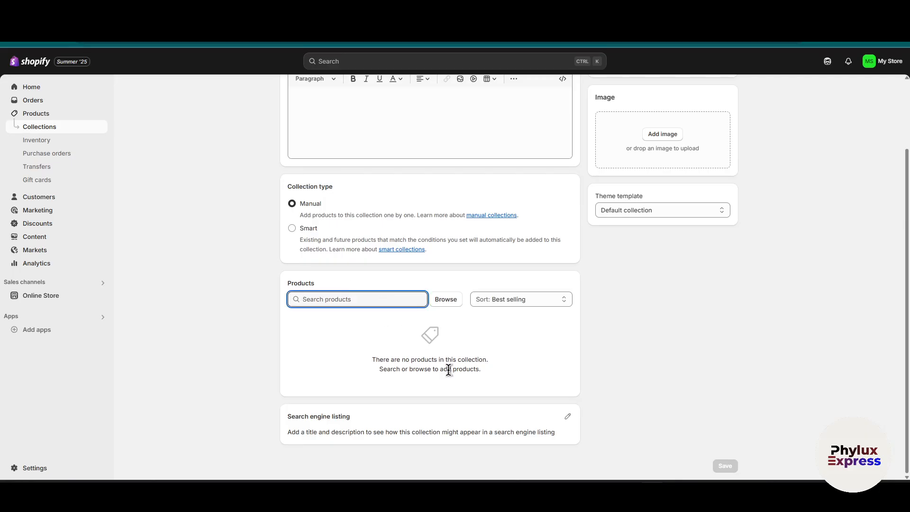
scroll(455, 370, up, 2)
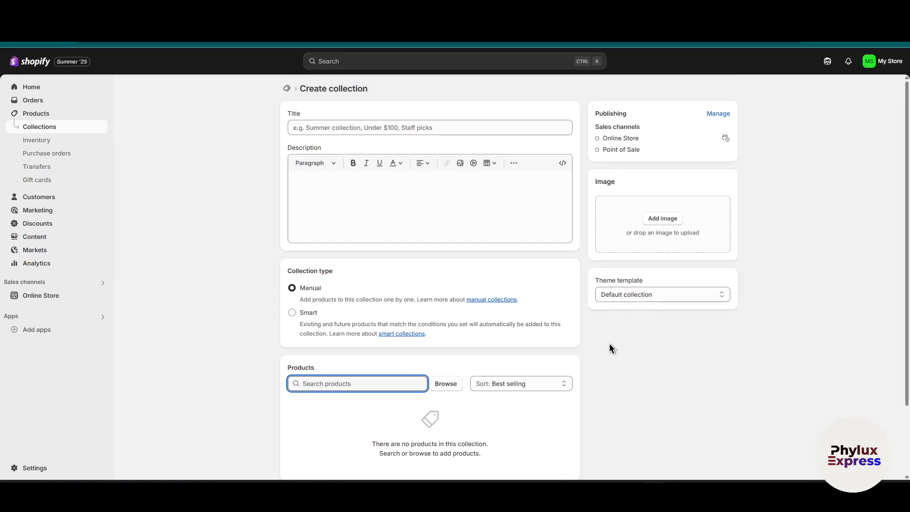
click(369, 138)
scroll(547, 203, down, 2)
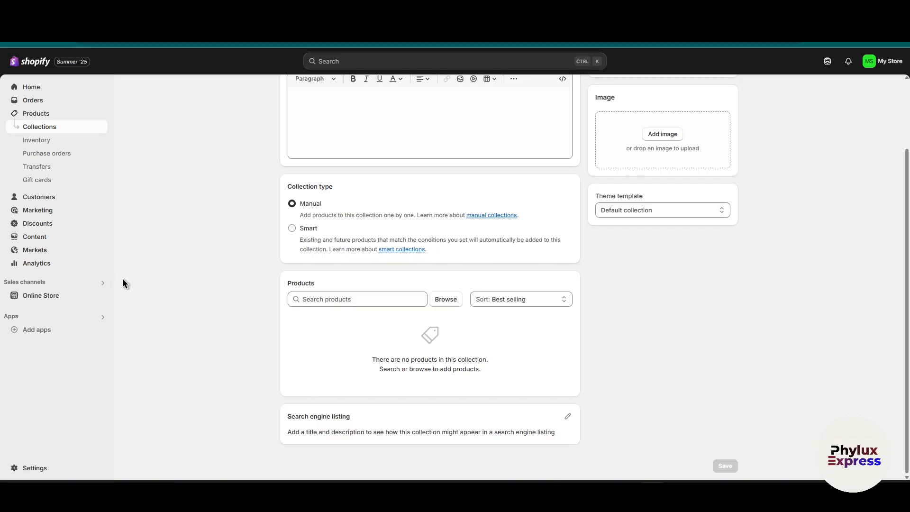
scroll(223, 244, up, 2)
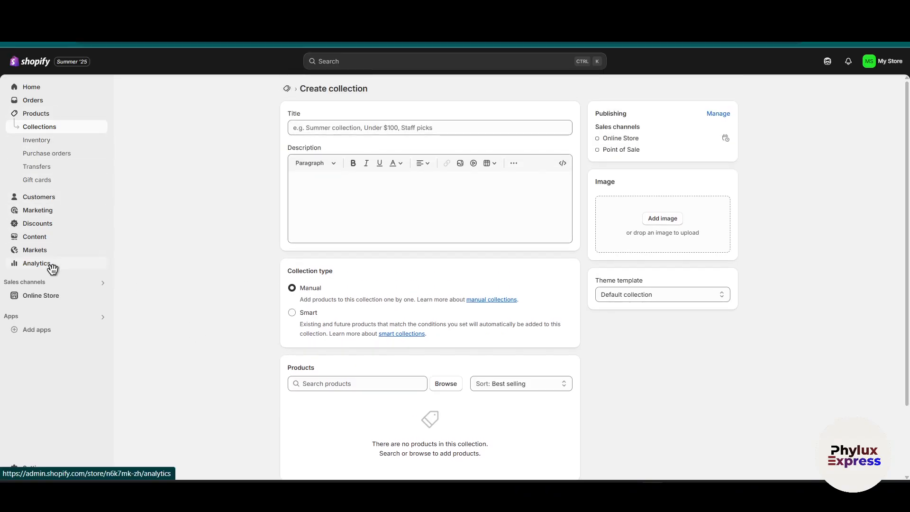
View the Online Store and Inventory pages, and bring up a blank product form.
click(81, 283)
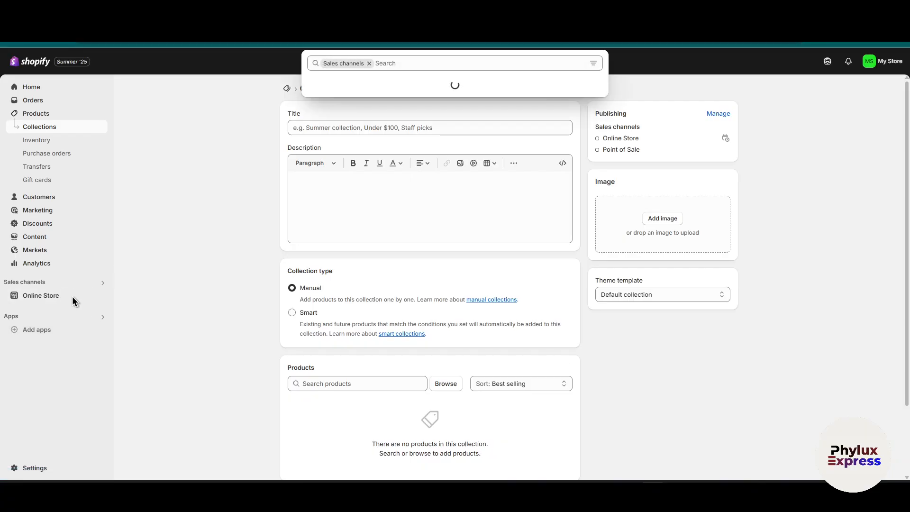
click(72, 297)
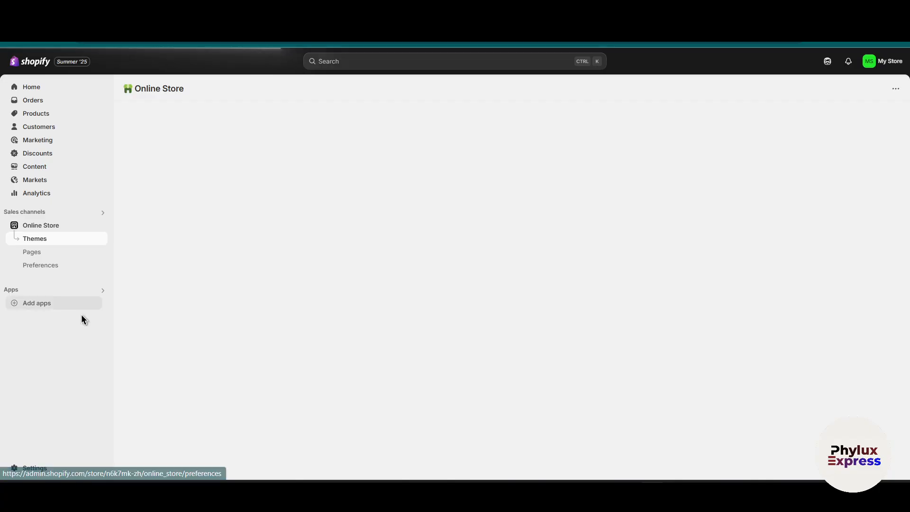
click(53, 114)
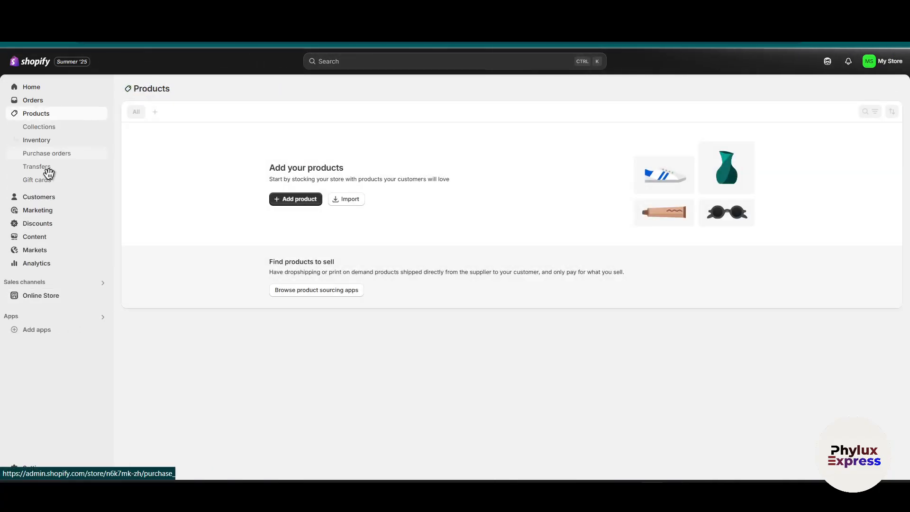
click(42, 141)
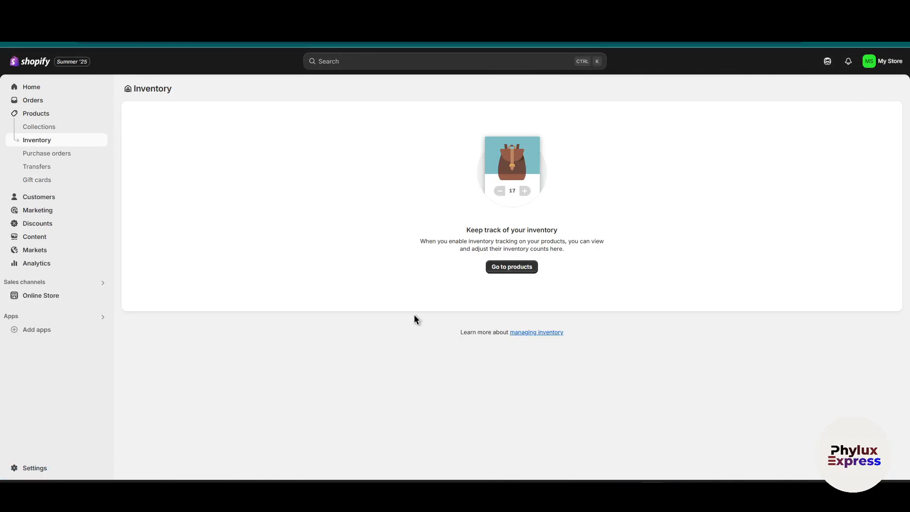
click(514, 267)
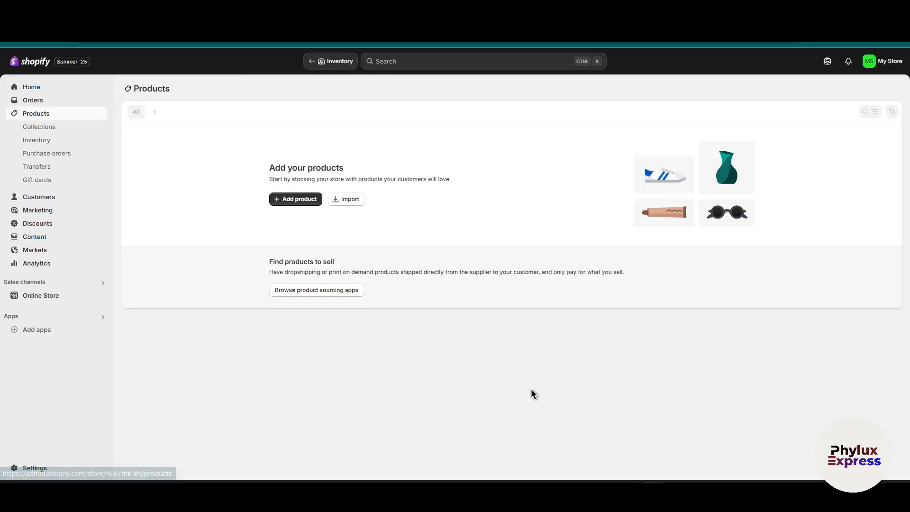
click(296, 204)
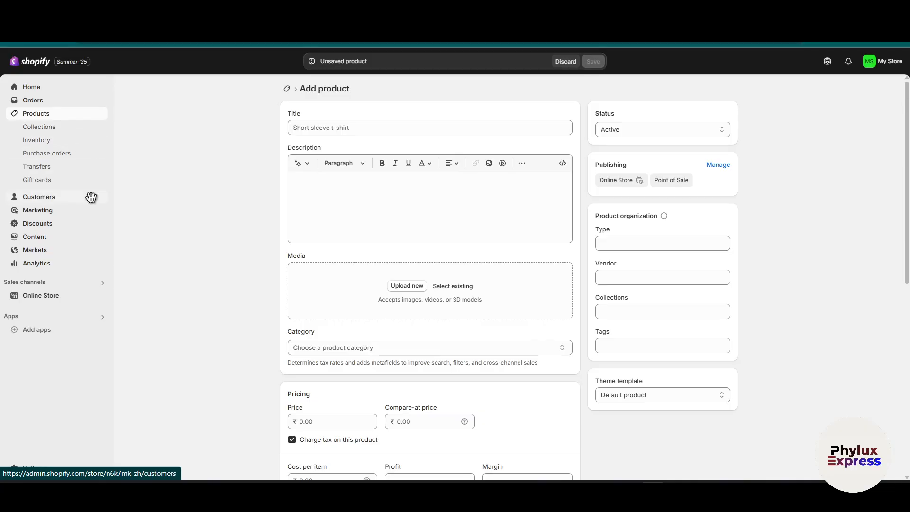
Upload the six gym equipment images listed under Today to the store's content files.
click(76, 209)
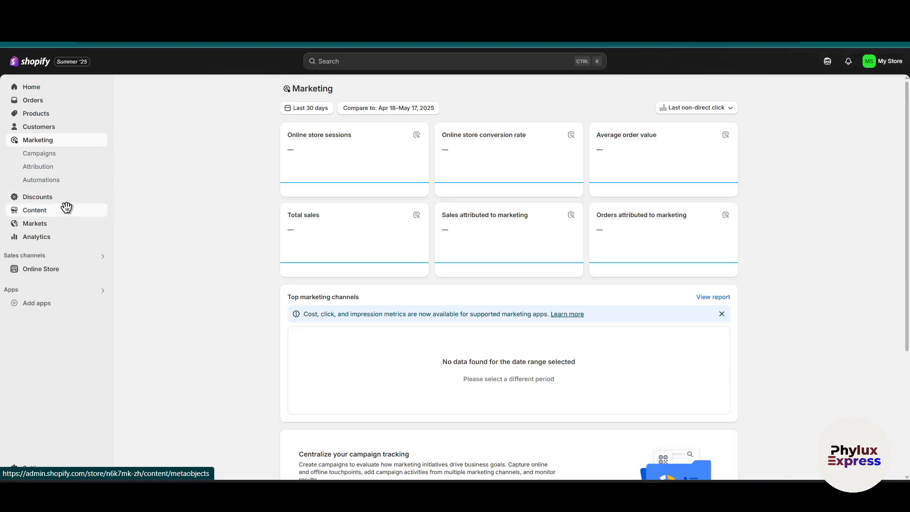
click(67, 209)
click(51, 194)
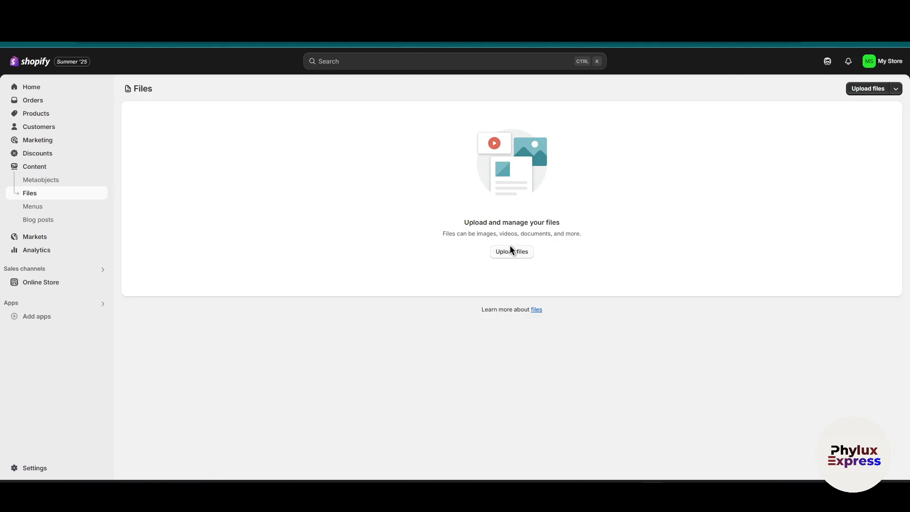
click(510, 251)
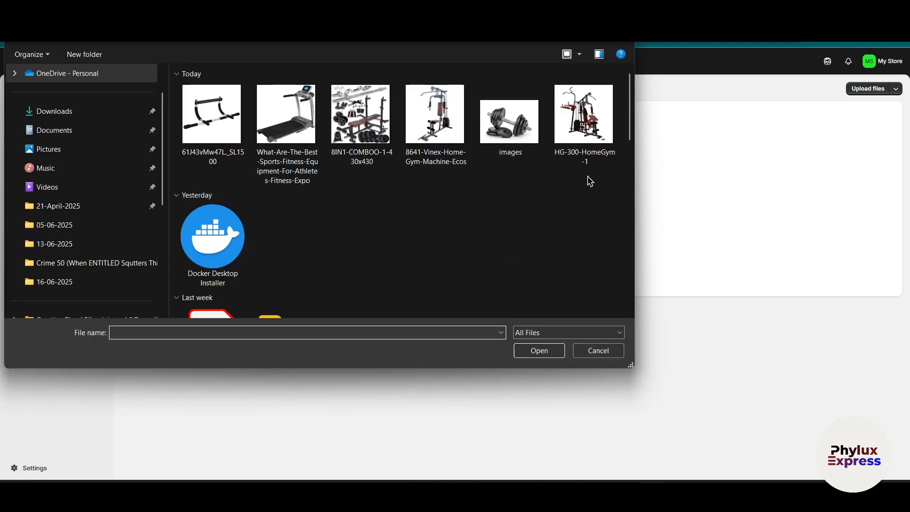
drag(590, 181, 187, 125)
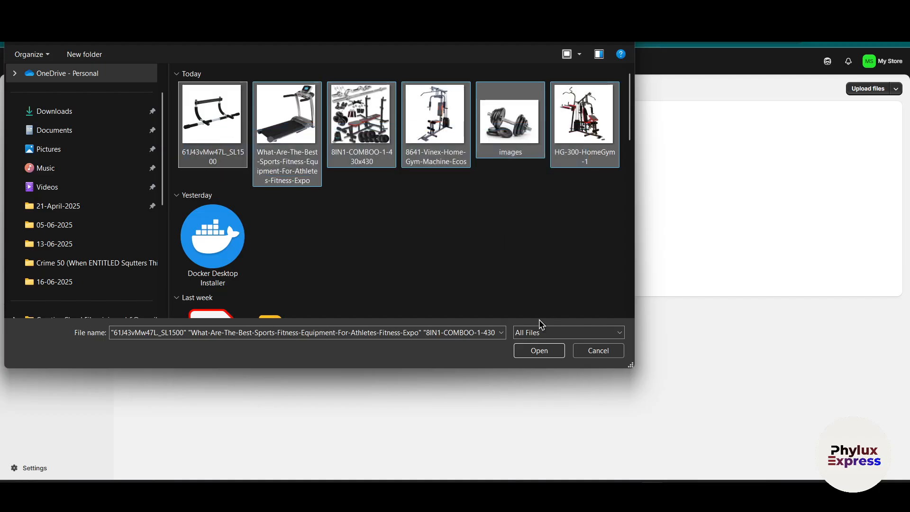
click(539, 351)
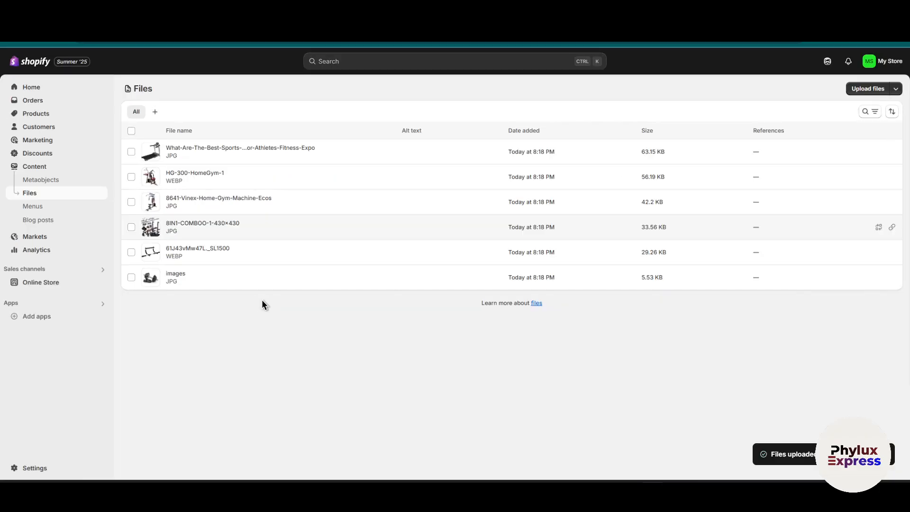
Start a new product and enter "product 1" as its title.
click(52, 115)
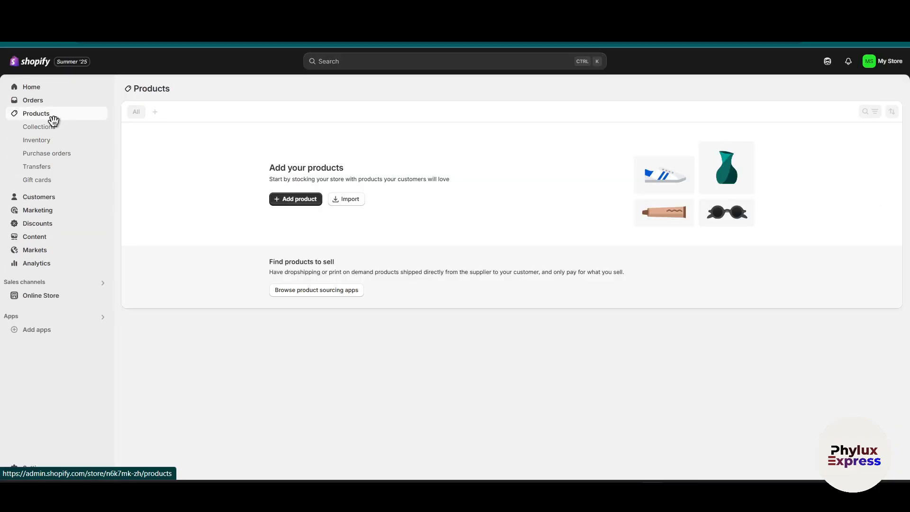
click(301, 201)
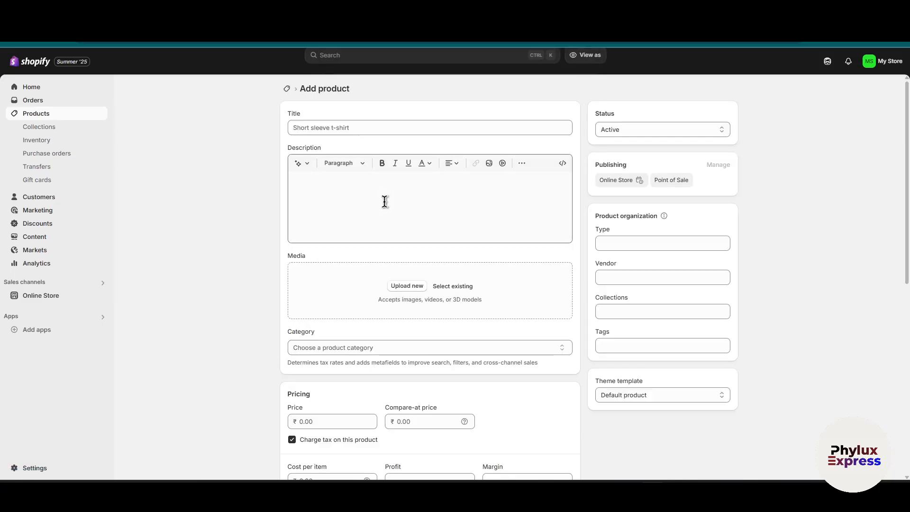
click(362, 129)
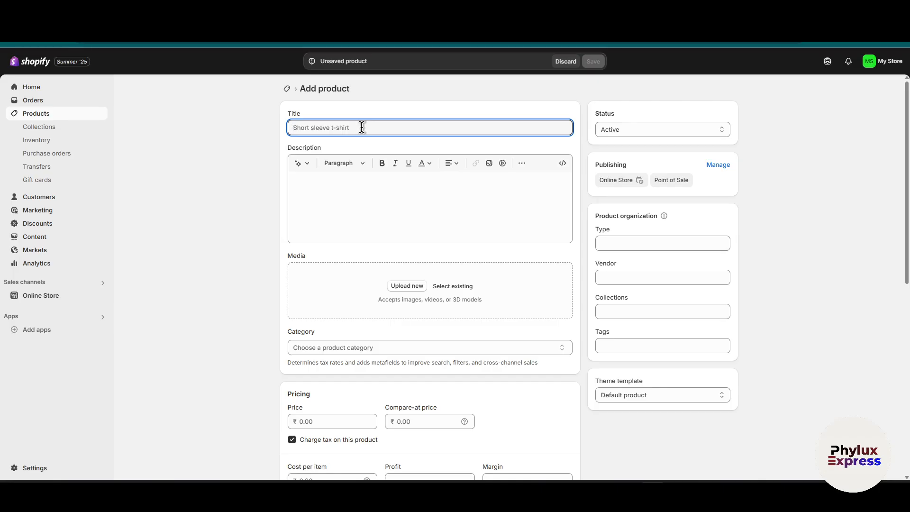
text(p)
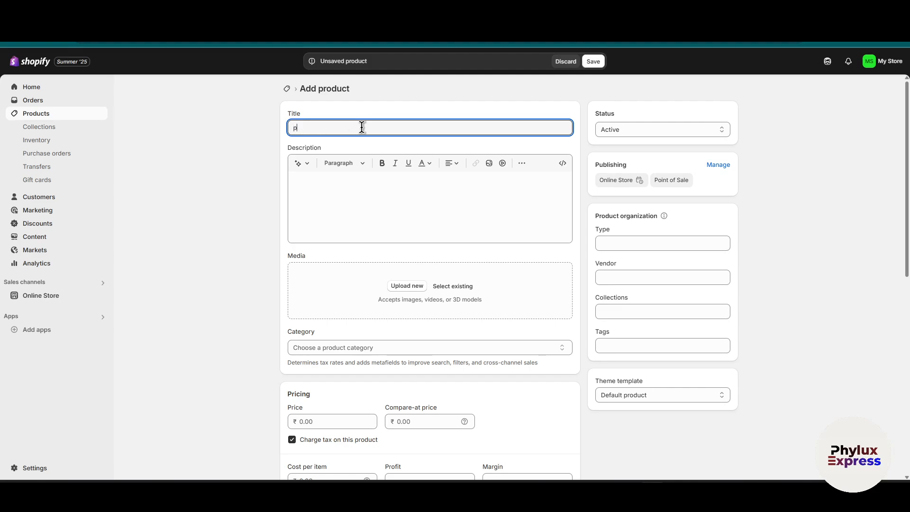
text(roduct 1)
click(445, 189)
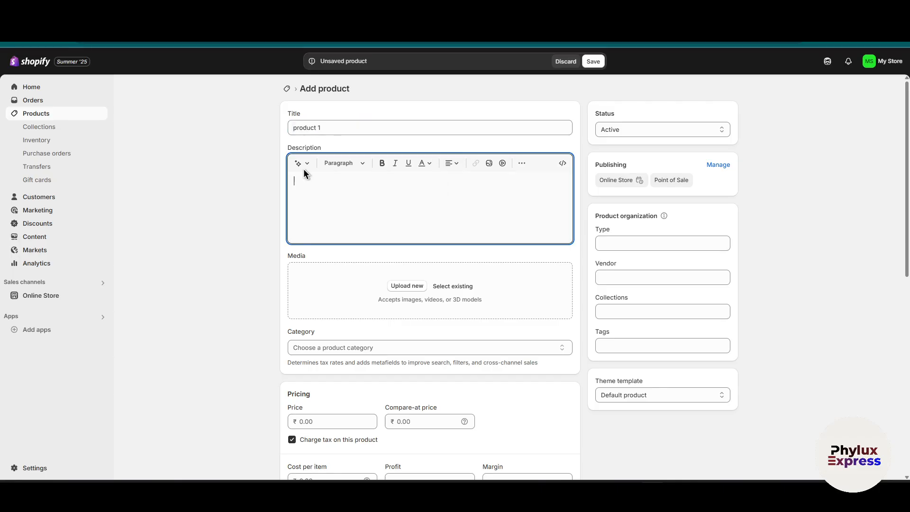
click(300, 163)
click(360, 126)
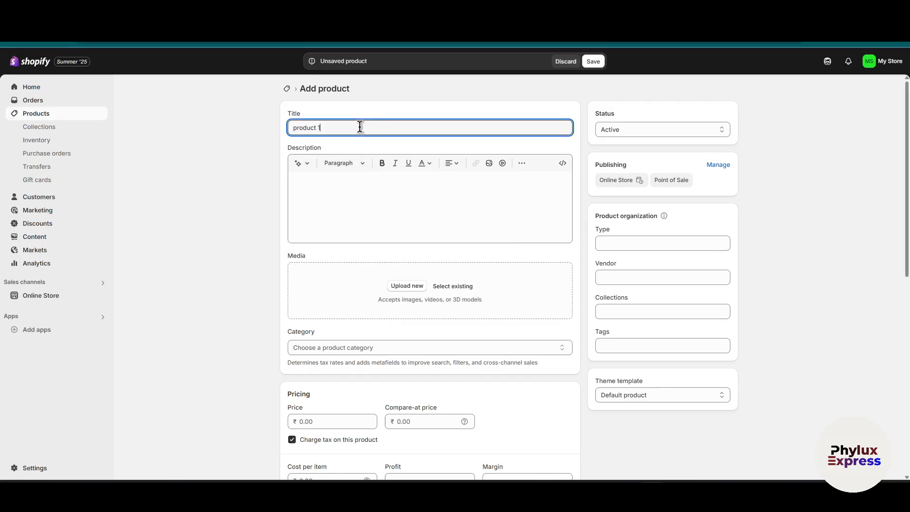
triple_click(359, 126)
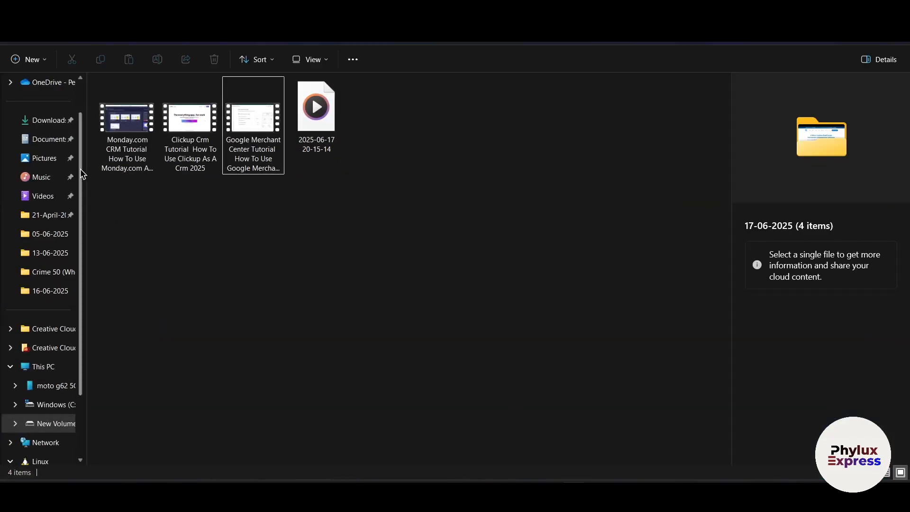
Switch to File Explorer and look at the HG-300-HomeGym-1 and 61J43vMw47L._SL1500 images in the Downloads folder.
click(47, 120)
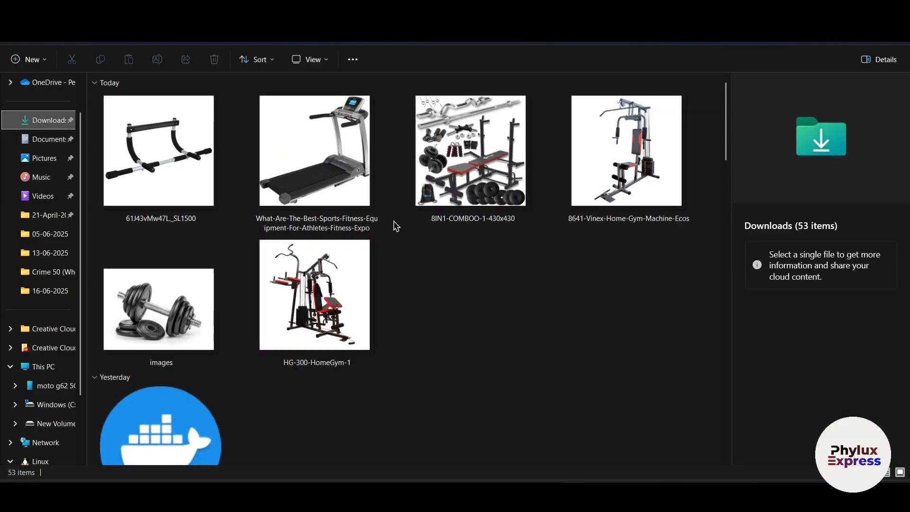
click(321, 365)
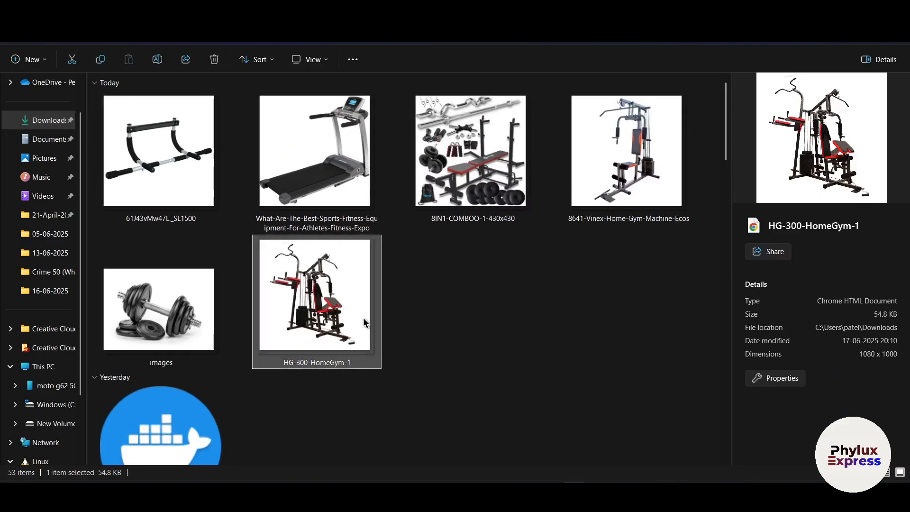
click(196, 205)
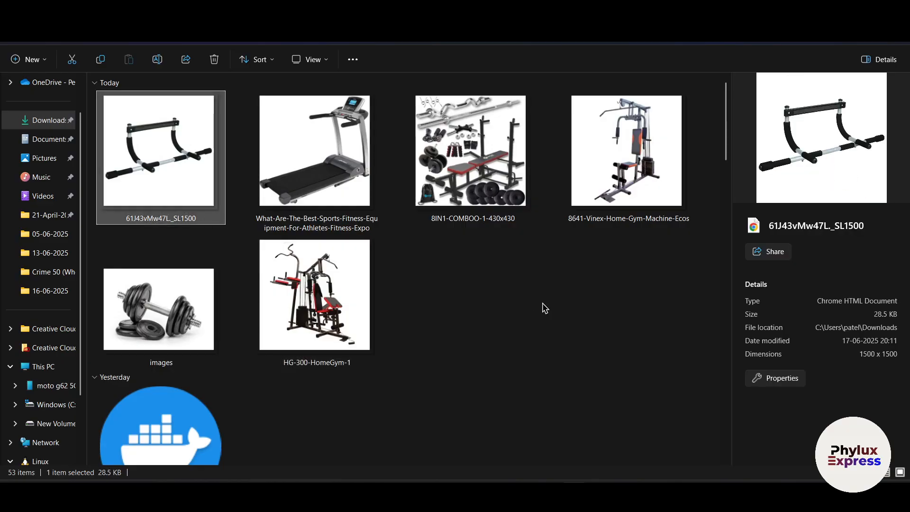
Return to the product form and generate a description from the keywords "this related gym , its dubmle" in Expert tone, keeping the generated text.
click(652, 496)
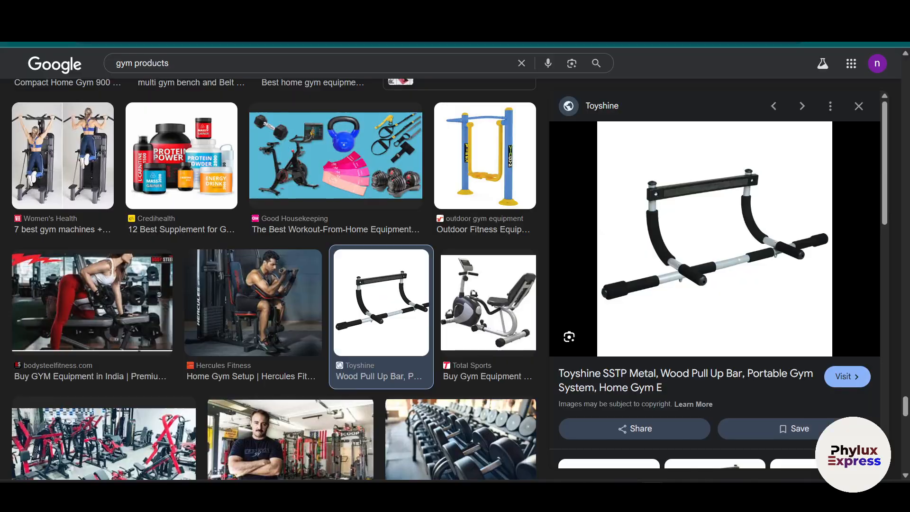
scroll(397, 377, up, 8)
scroll(392, 337, up, 8)
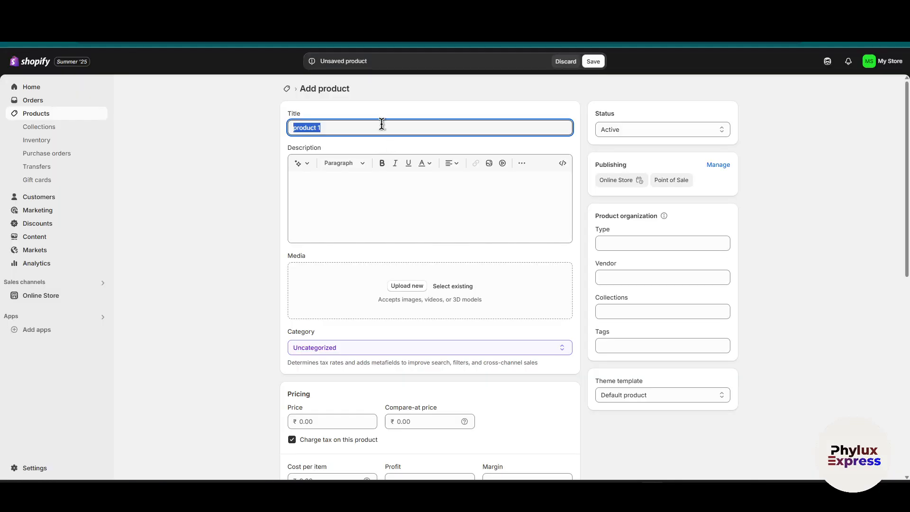
click(313, 186)
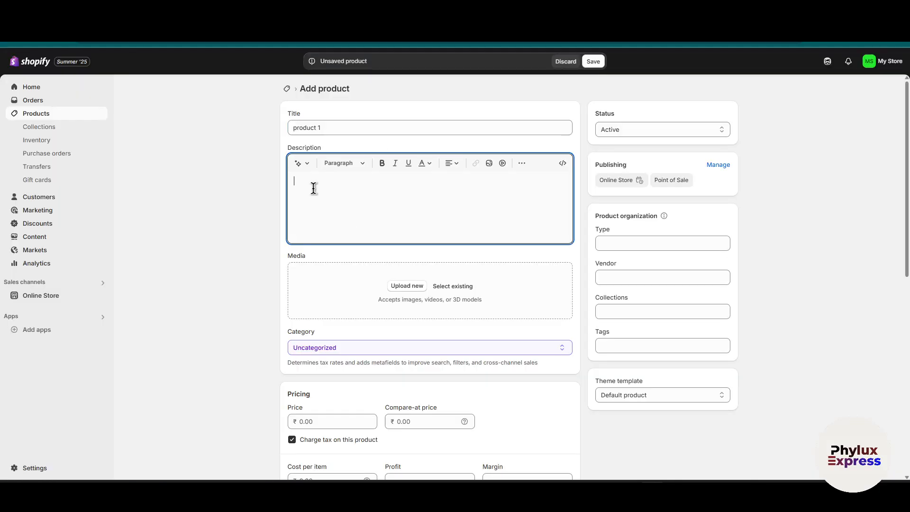
click(298, 164)
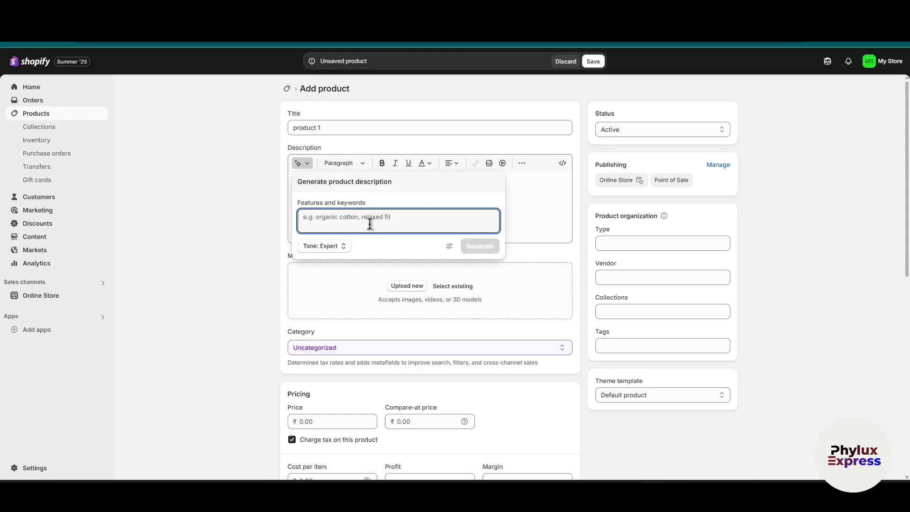
text(this related gym , it)
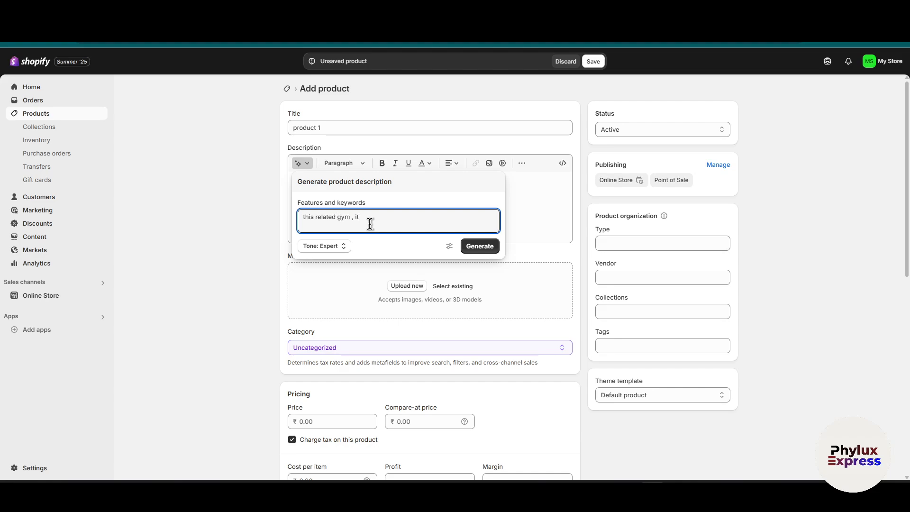
text(s )
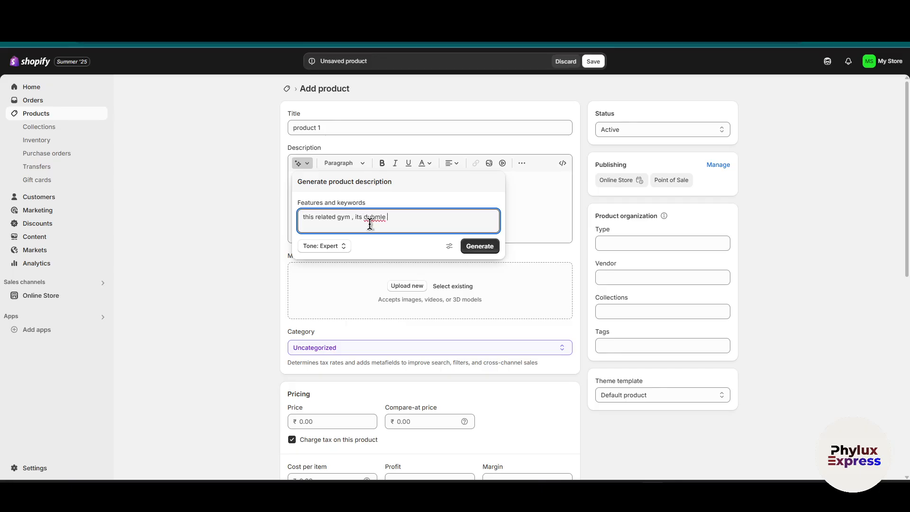
text(dubmle)
click(479, 246)
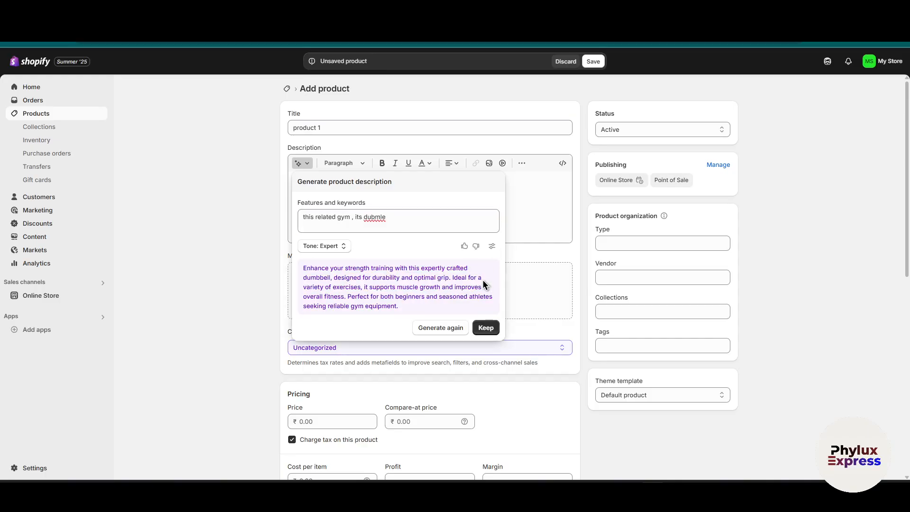
click(485, 328)
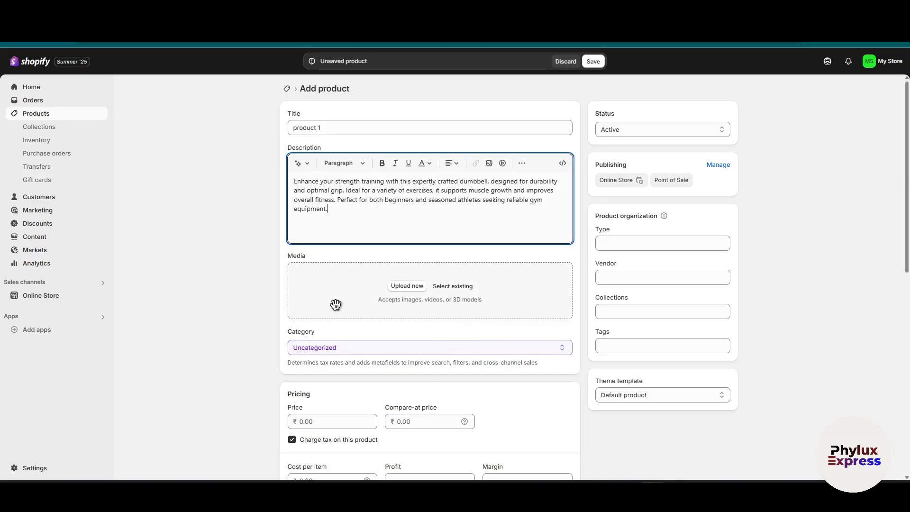
Add the existing dumbbell picture, the JPG file named images, to the product's media.
click(469, 286)
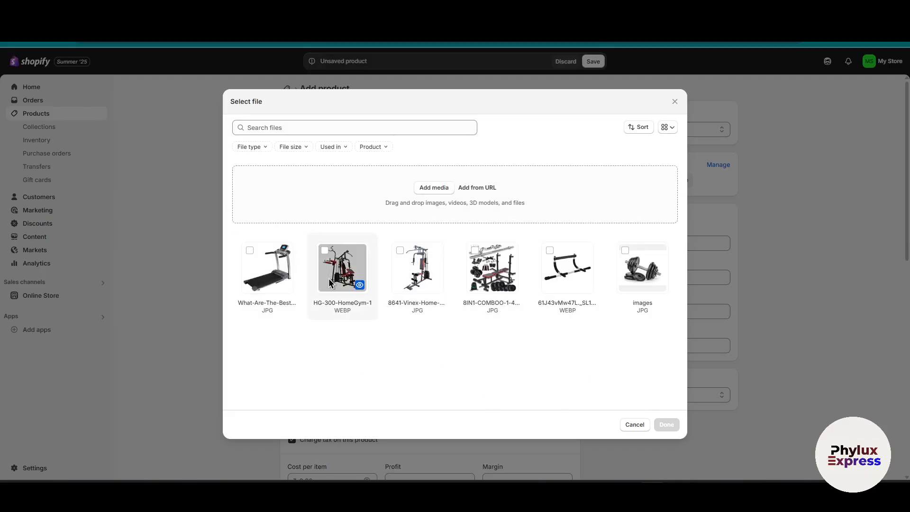
click(625, 250)
click(667, 425)
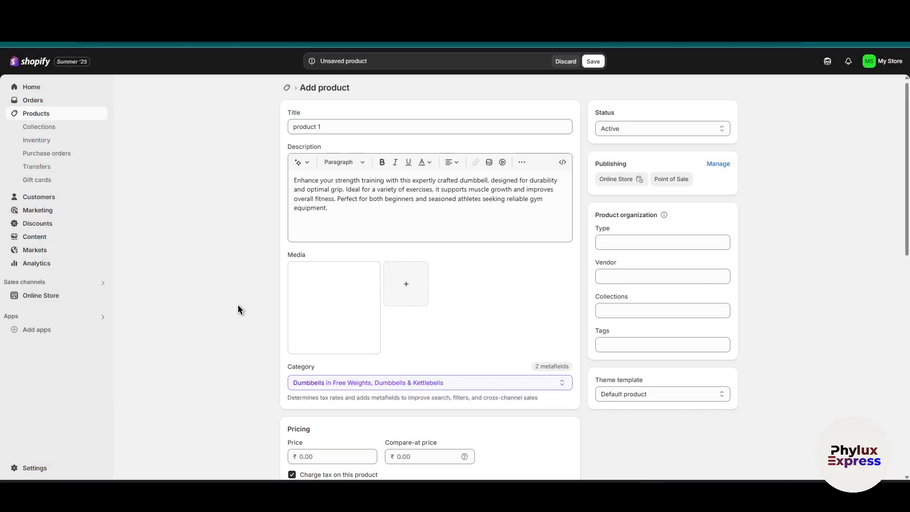
Set the product's price to ₹10,000.
scroll(337, 308, down, 5)
click(332, 220)
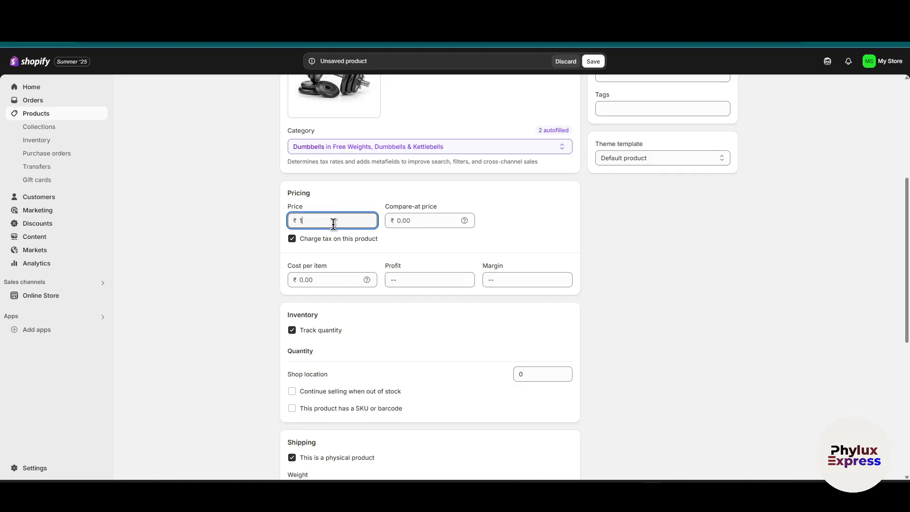
click(451, 275)
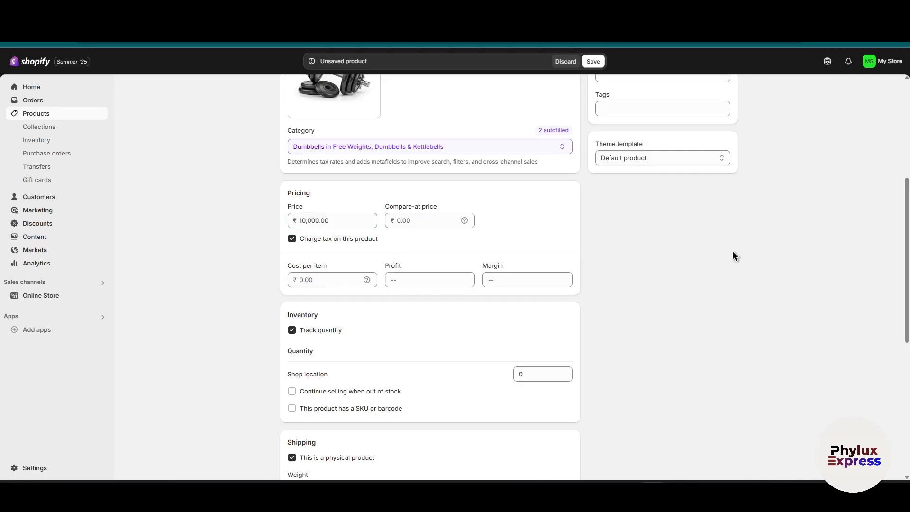
Allow the product to continue selling when it is out of stock.
scroll(584, 320, down, 3)
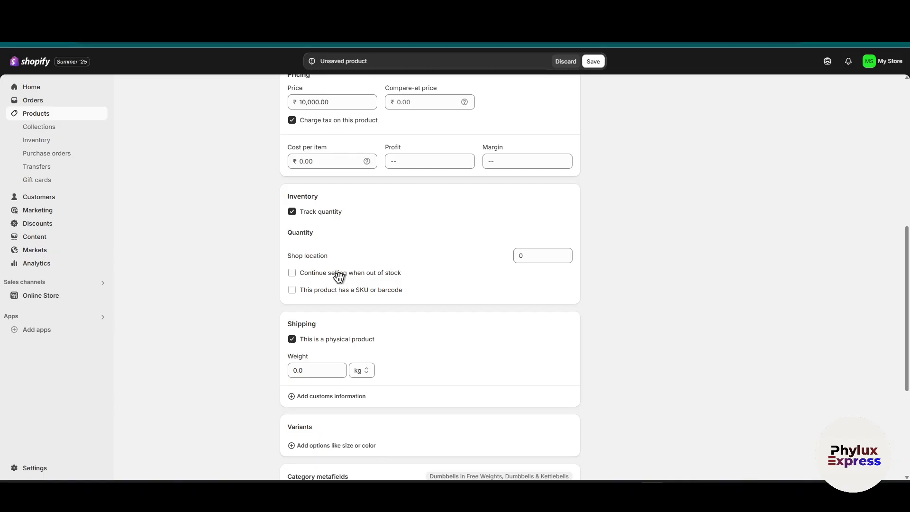
drag(353, 274, 356, 274)
click(376, 273)
click(522, 256)
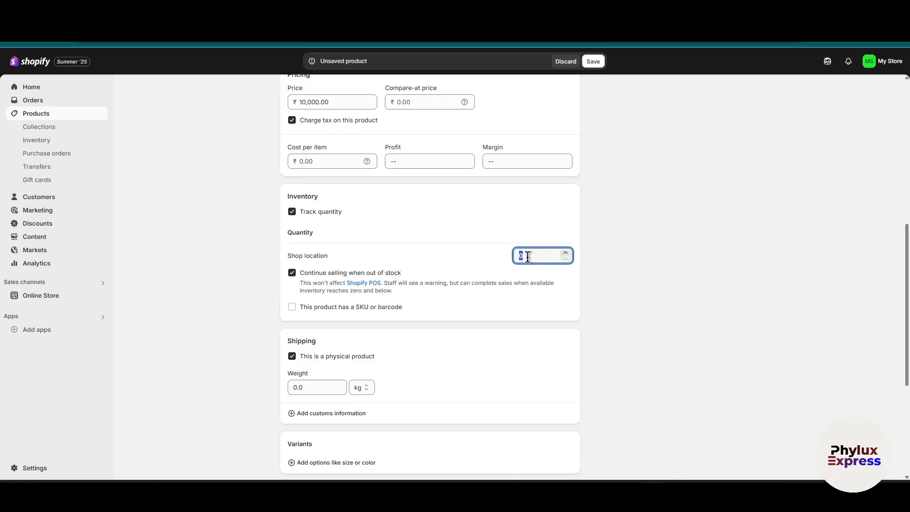
scroll(349, 317, up, 3)
Set the product's shipping weight to 50 kg.
scroll(365, 362, down, 5)
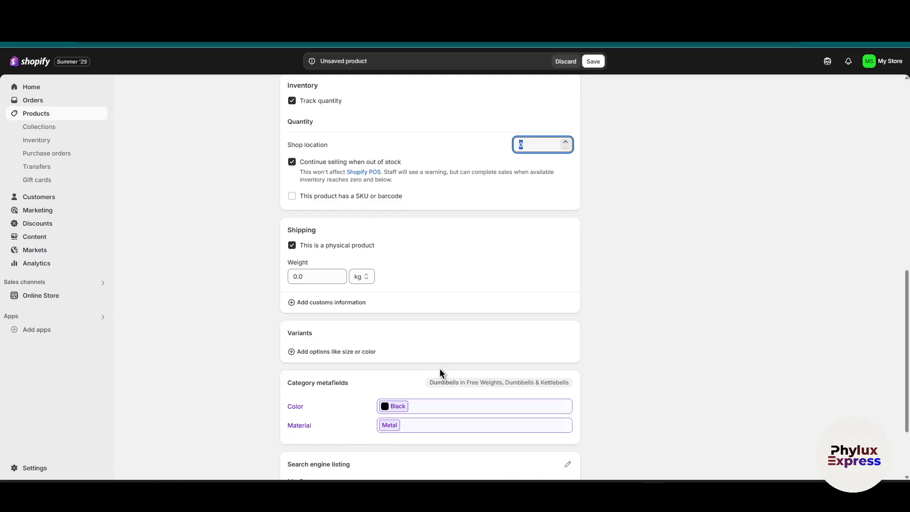
click(327, 268)
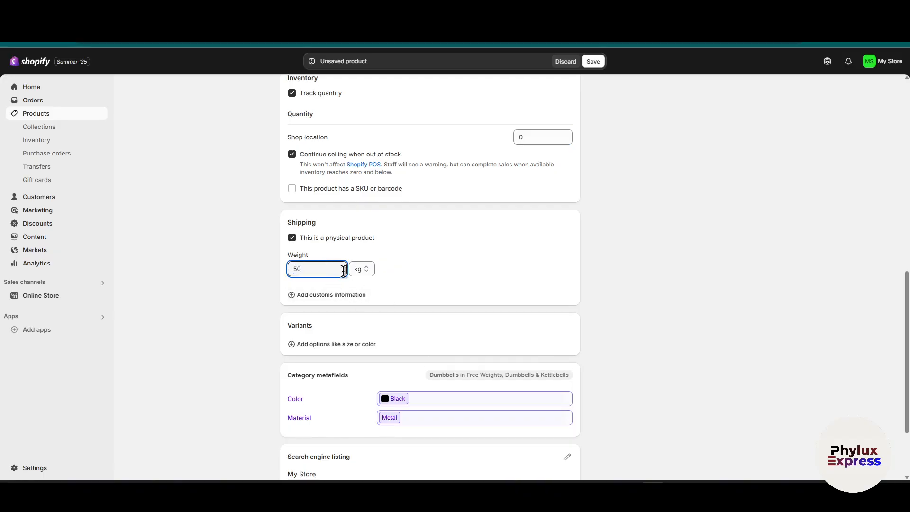
text(50)
click(695, 283)
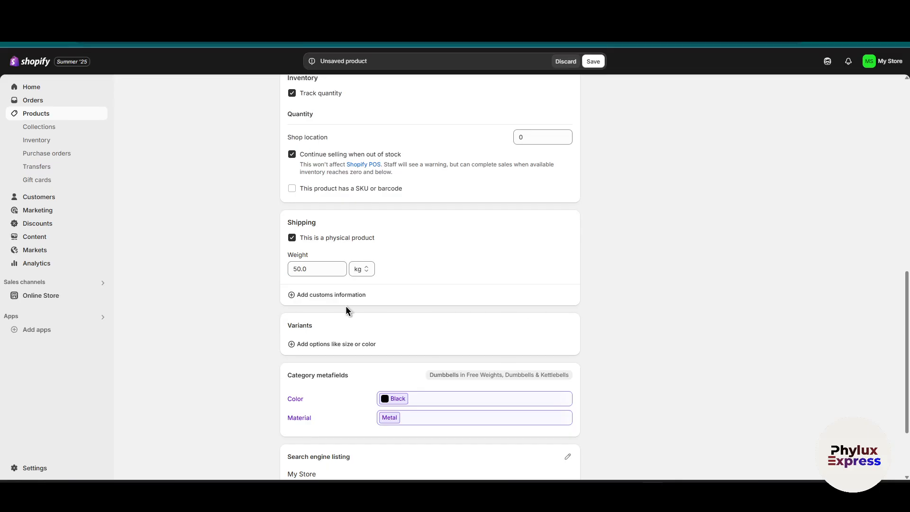
Change the product's price to ₹1,000.
scroll(325, 327, down, 2)
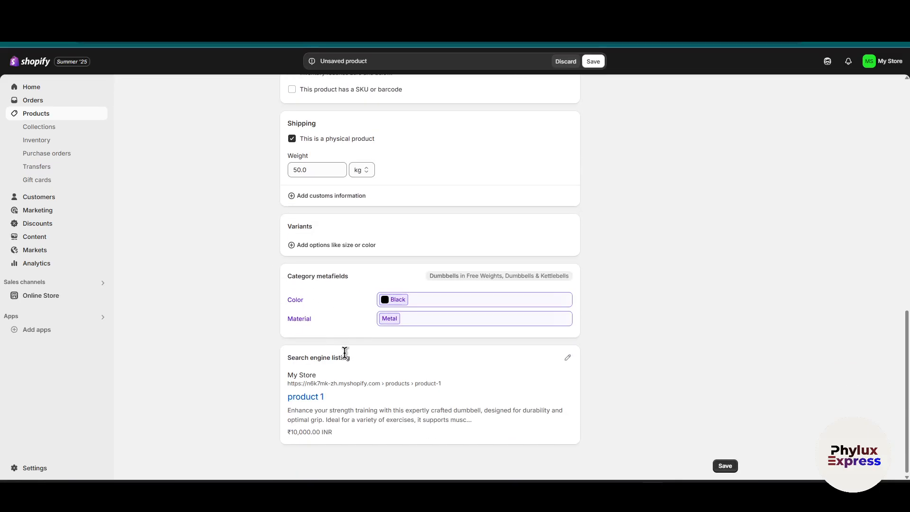
scroll(346, 353, up, 1)
scroll(396, 382, down, 1)
scroll(416, 357, up, 8)
scroll(434, 331, down, 1)
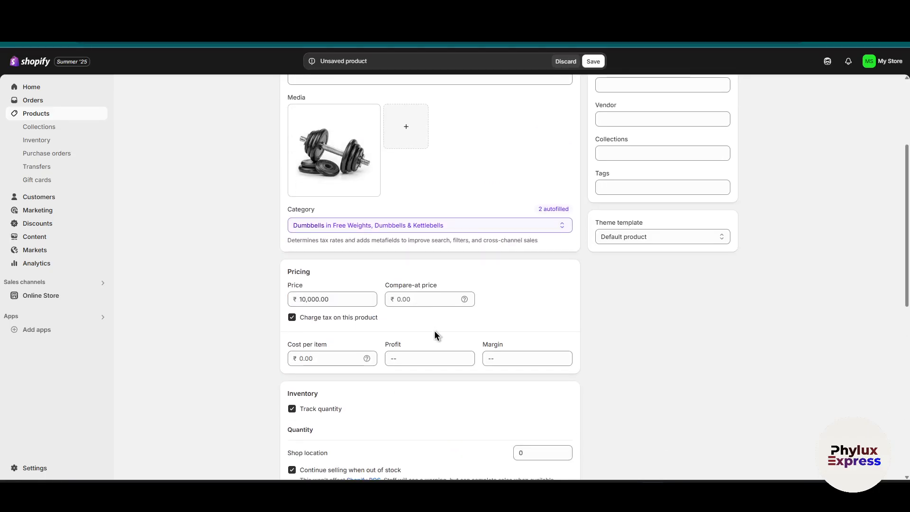
click(435, 297)
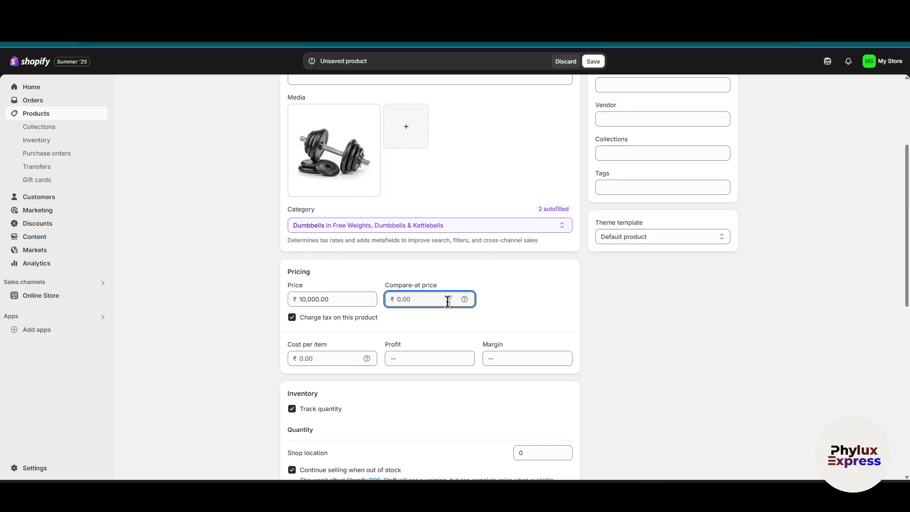
click(321, 299)
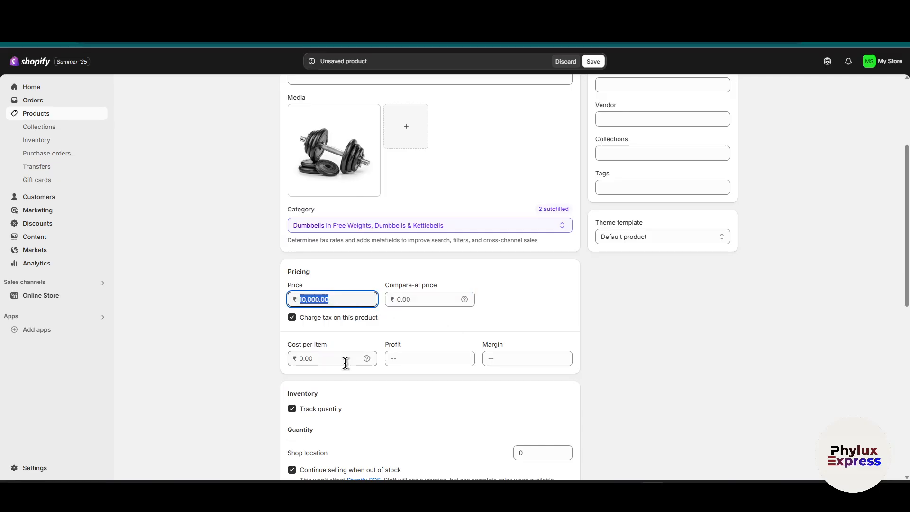
text(1,)
text(000)
Set the product's compare-at price to ₹10,000.
click(418, 294)
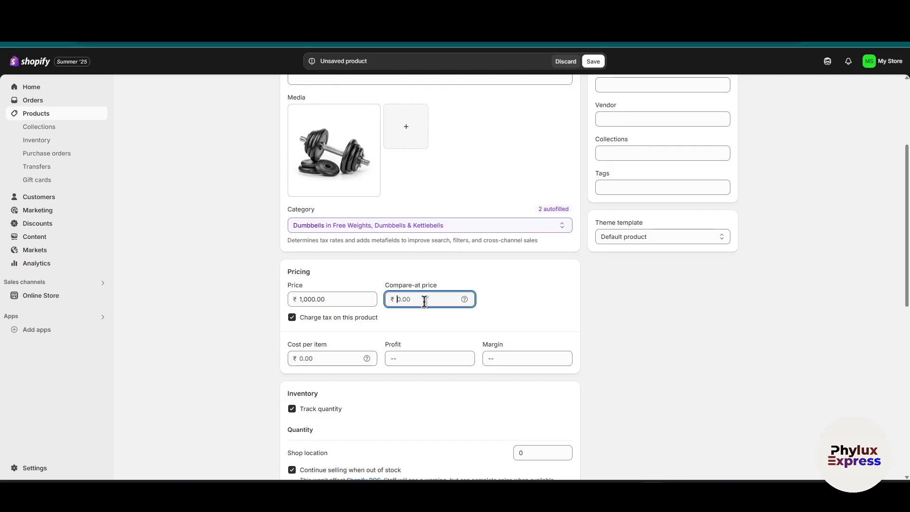
text(10,0)
text(0000)
click(682, 304)
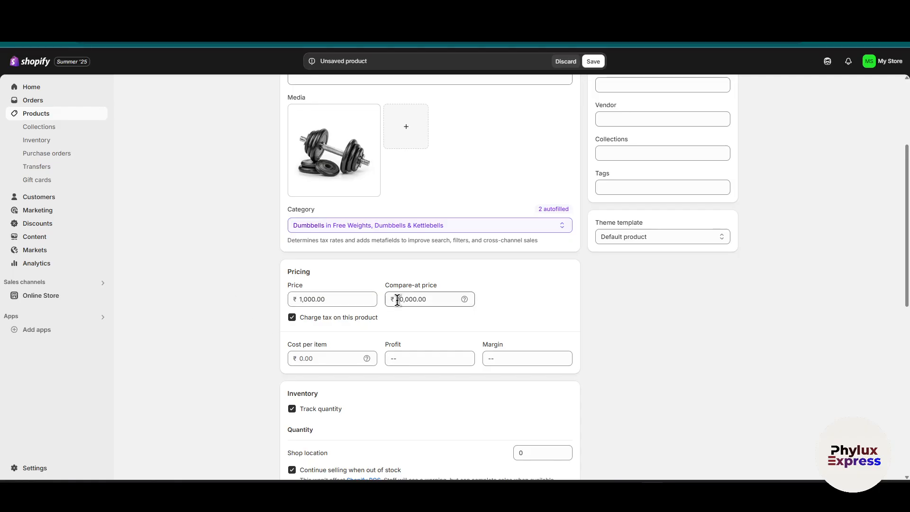
click(334, 299)
click(540, 312)
Set the product's cost per item to ₹500.
scroll(548, 341, down, 1)
click(355, 299)
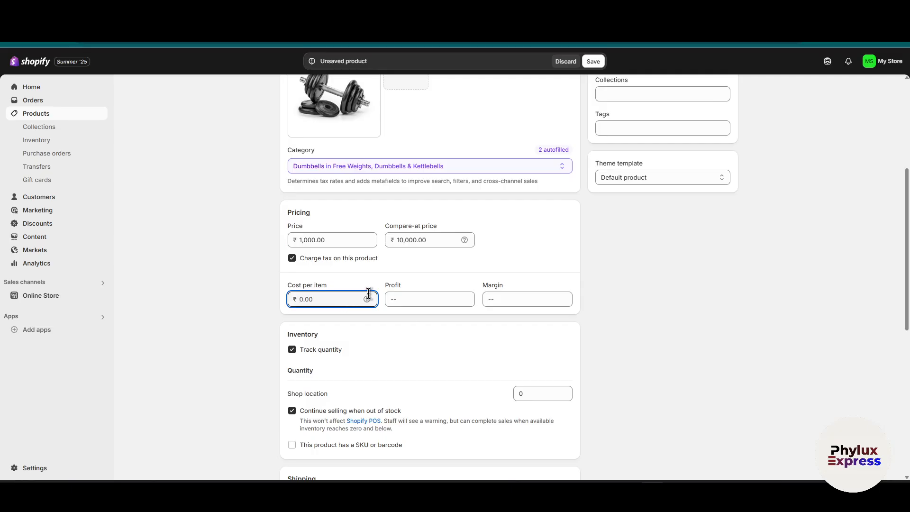
text(5000)
key(BackSpace)
click(568, 277)
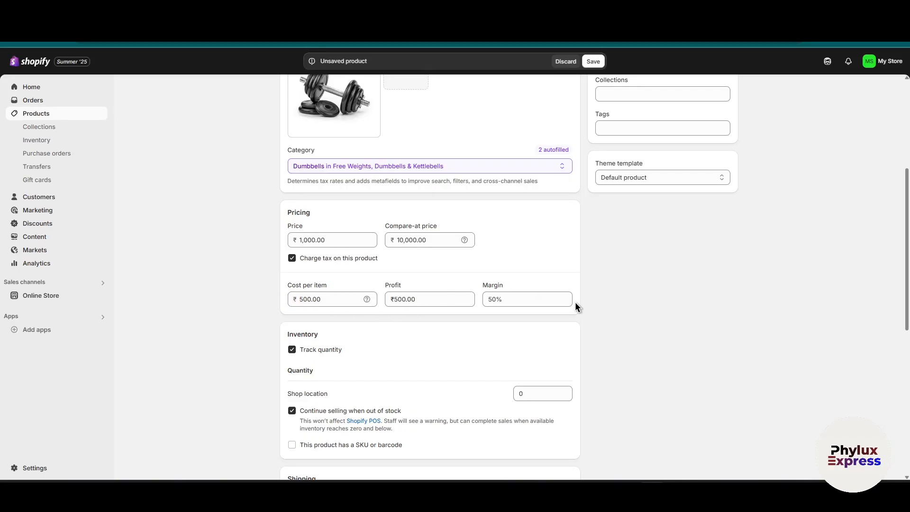
Choose Default product as the product's theme template.
scroll(657, 323, up, 3)
click(654, 298)
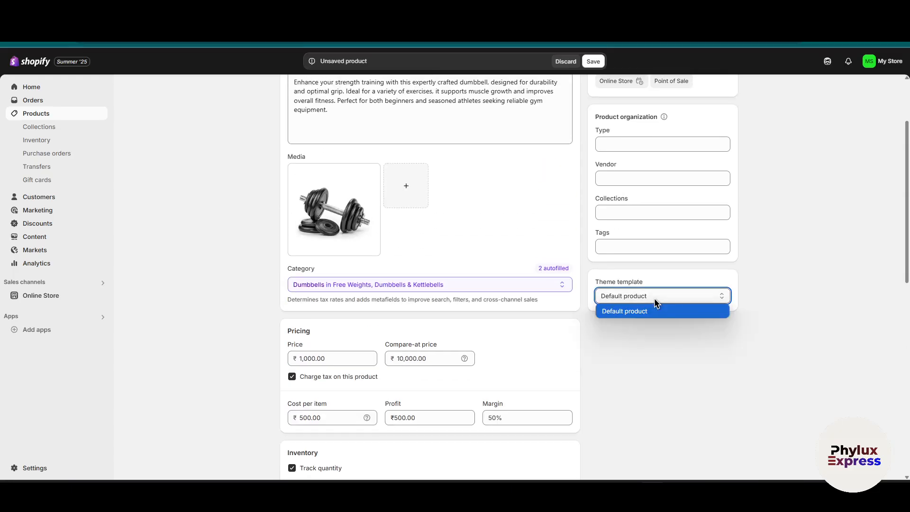
click(646, 312)
click(638, 297)
click(661, 322)
Look at the product organization fields for tags, collections, vendor and type, leaving them empty.
scroll(683, 362, up, 3)
click(616, 342)
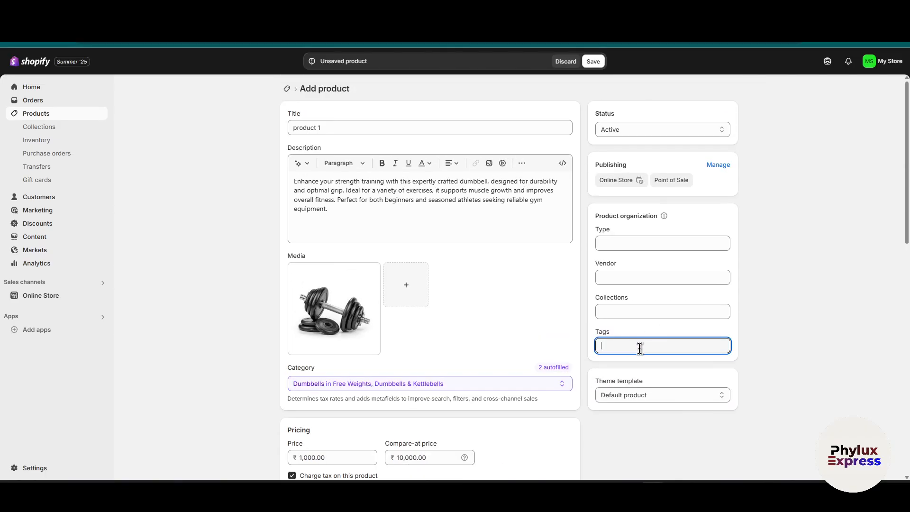
click(636, 301)
click(638, 311)
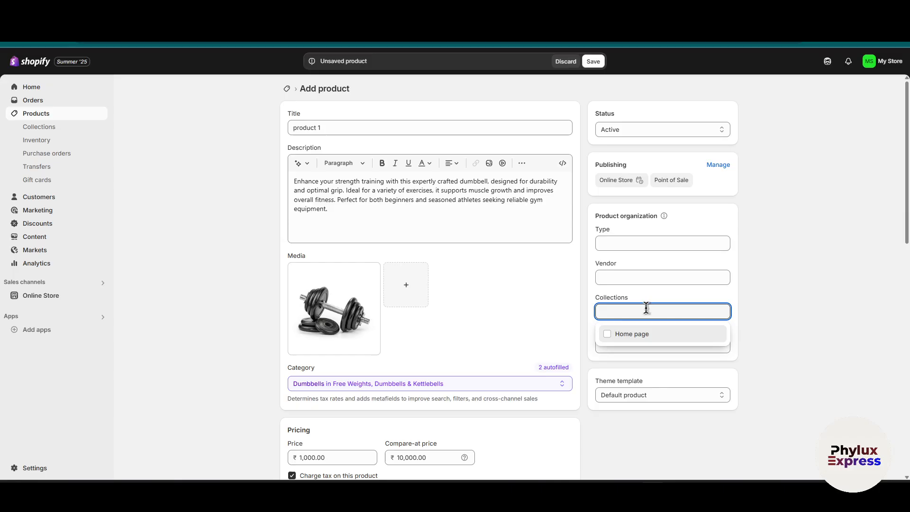
click(791, 285)
click(680, 280)
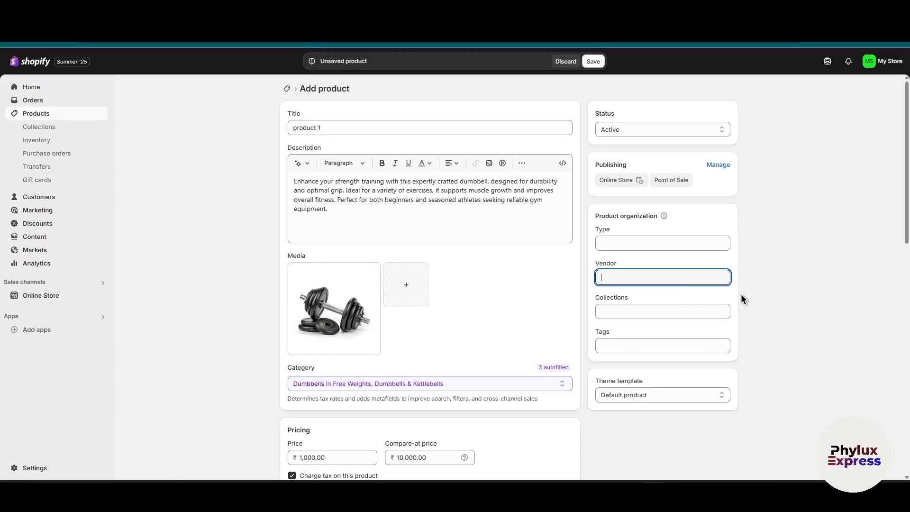
click(623, 242)
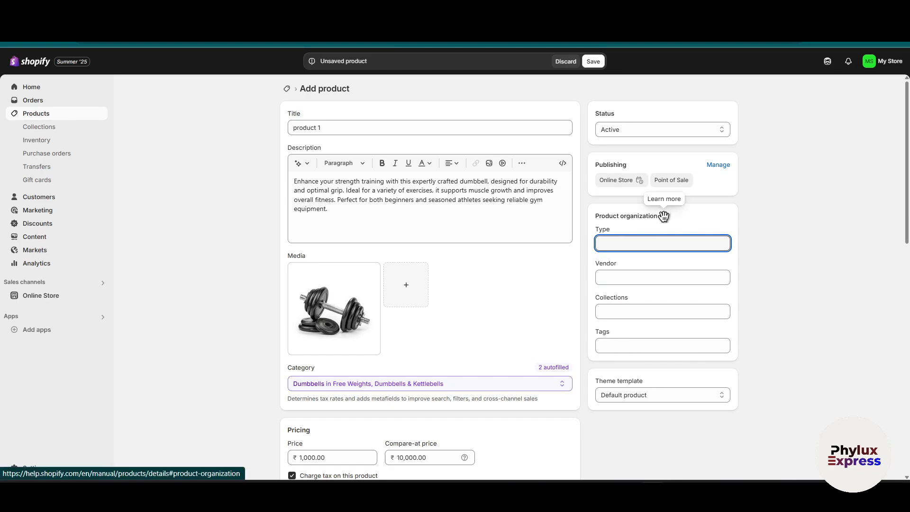
click(797, 237)
Review the completed product form from the title and media through shipping, category metafields and the search engine listing.
scroll(644, 220, down, 10)
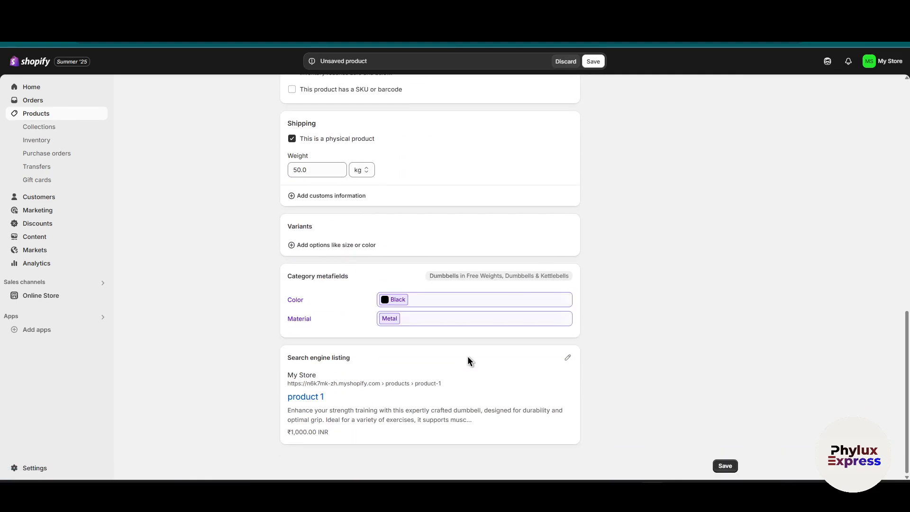
scroll(589, 365, up, 10)
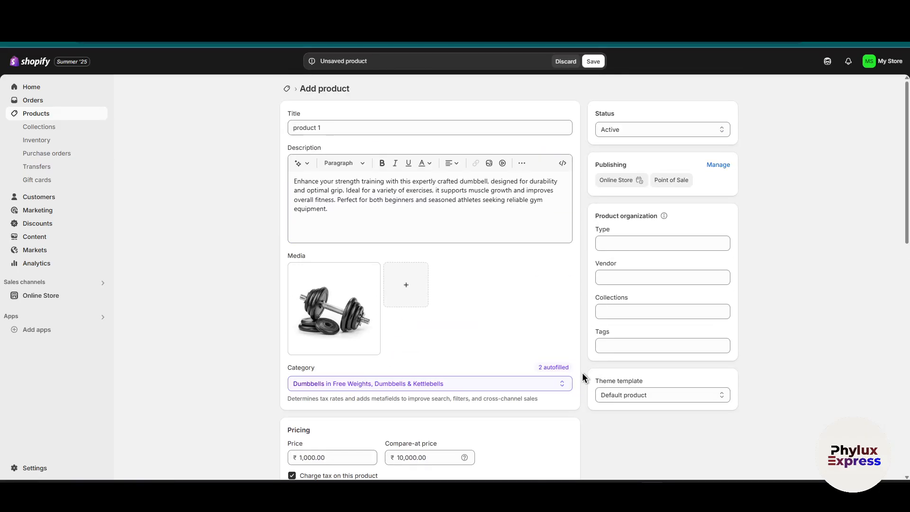
scroll(583, 378, down, 5)
scroll(583, 377, down, 5)
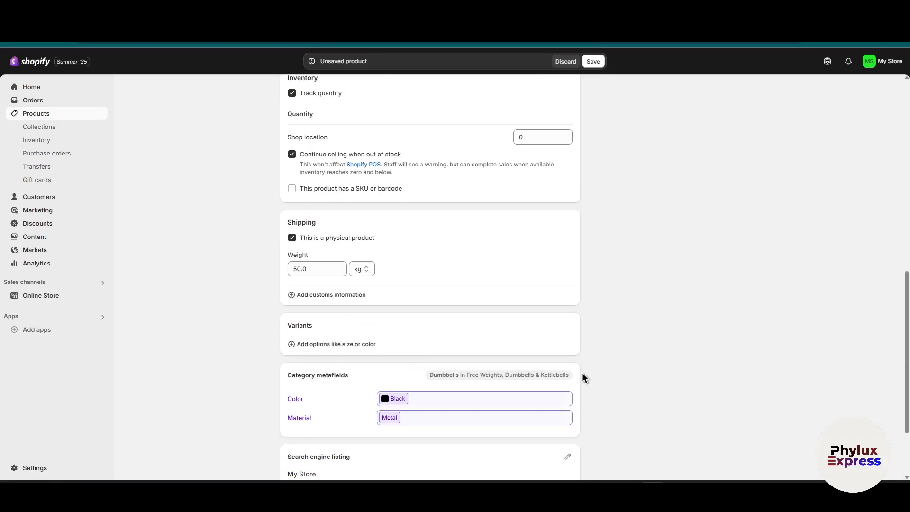
scroll(586, 376, down, 2)
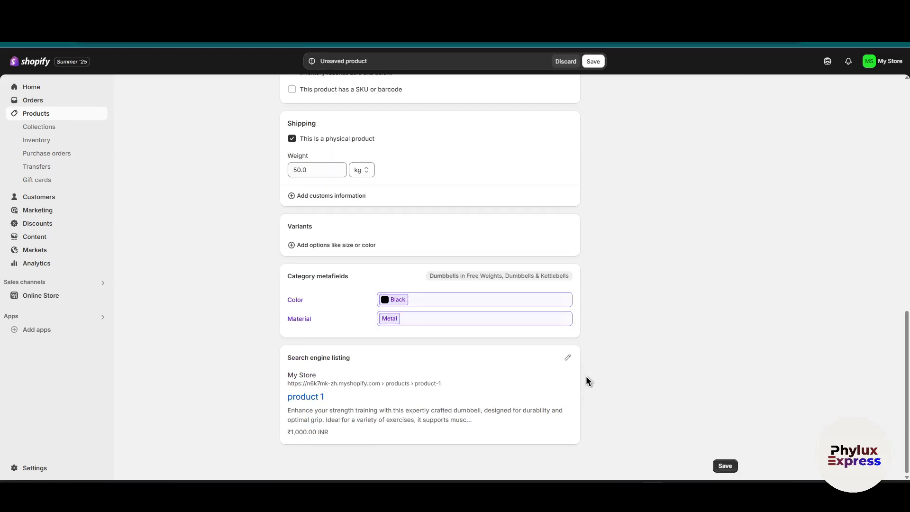
scroll(585, 376, up, 8)
scroll(439, 298, up, 3)
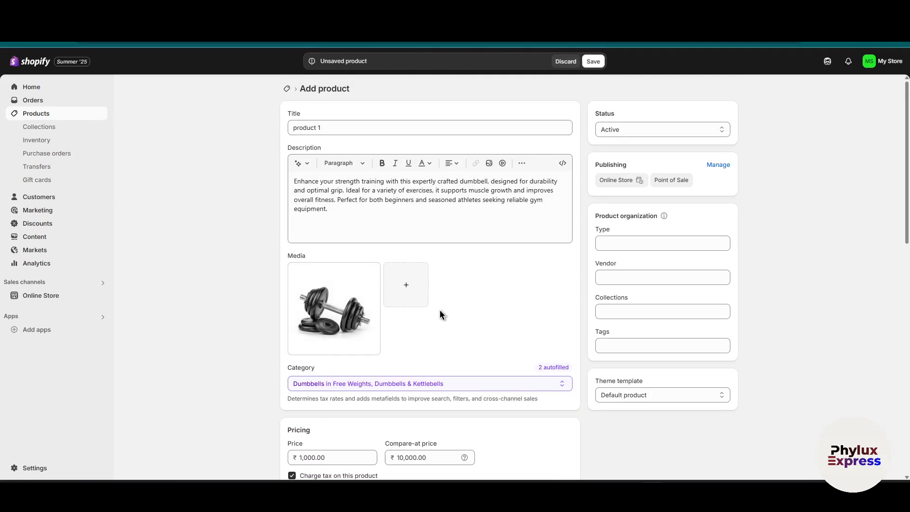
Check product 1's pricing, inventory, shipping and search engine listing sections, and save the product.
scroll(439, 309, down, 4)
scroll(436, 315, down, 3)
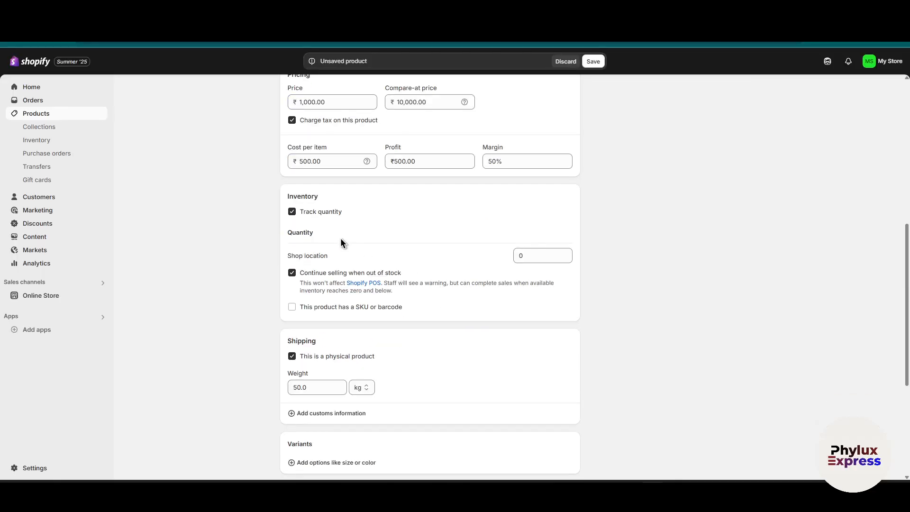
scroll(317, 220, down, 2)
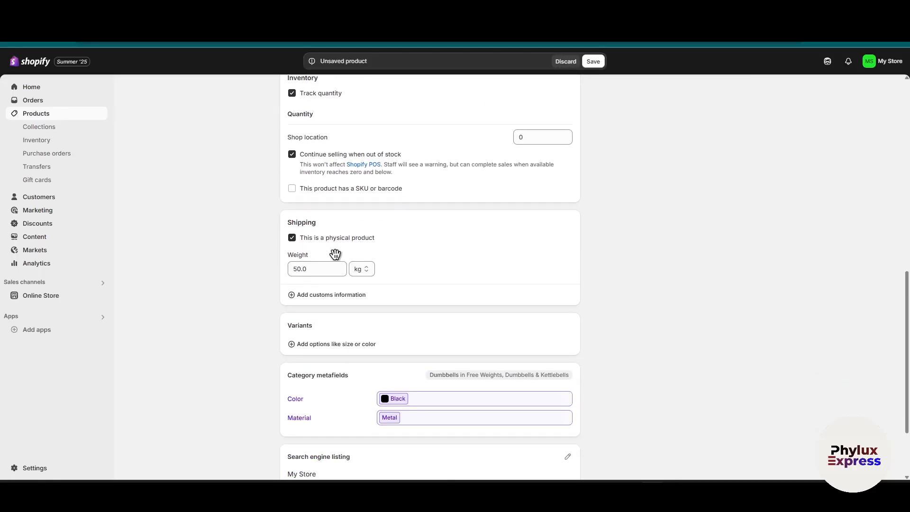
scroll(355, 361, down, 2)
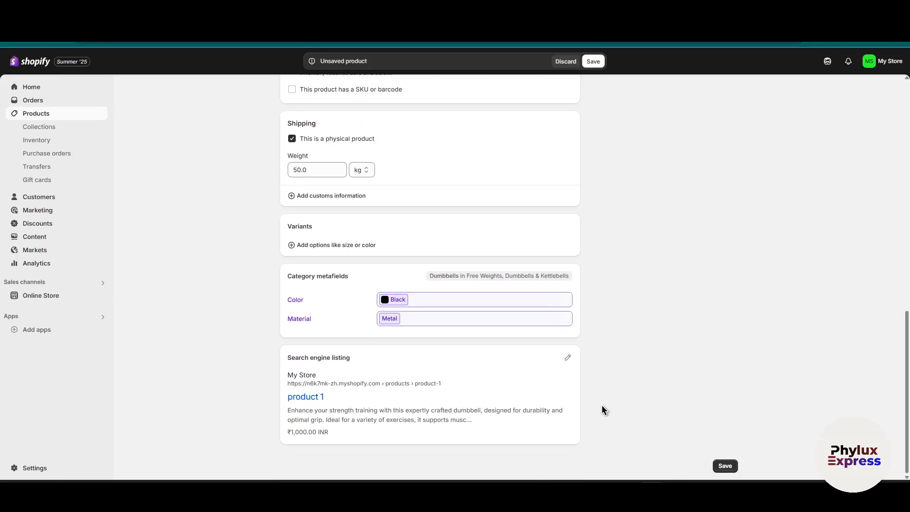
click(725, 465)
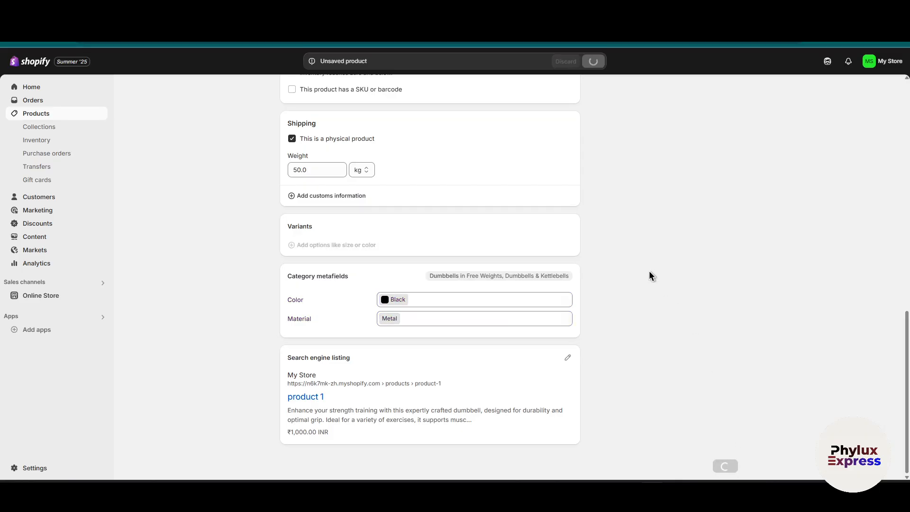
scroll(639, 315, up, 5)
scroll(640, 317, up, 5)
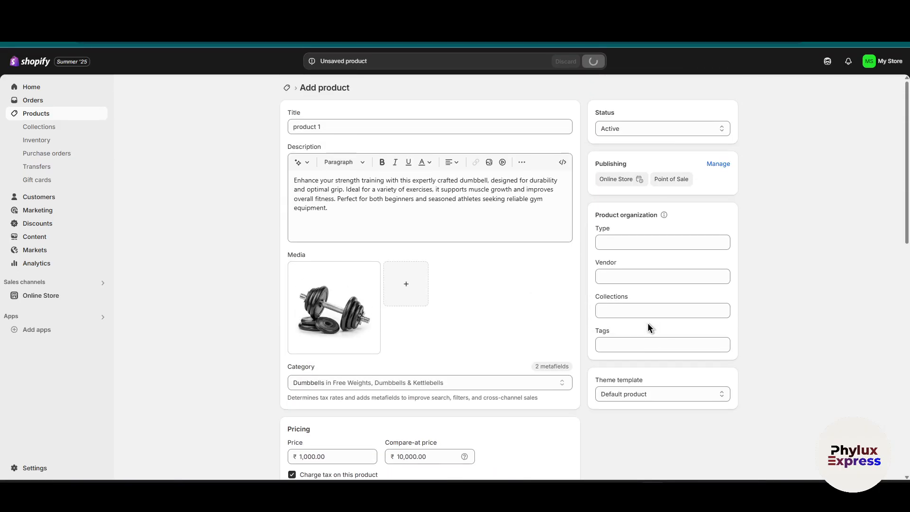
scroll(675, 332, down, 10)
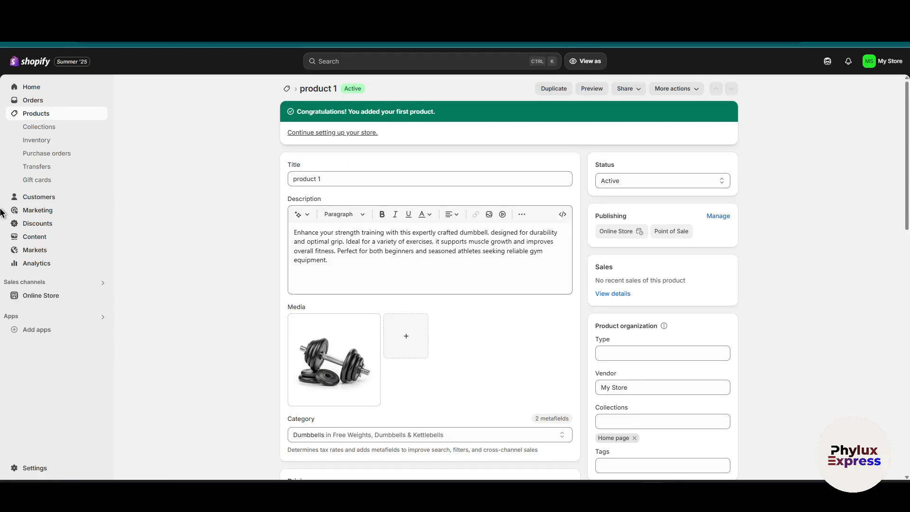
Try setting product 1's available inventory to 2000 and view its unavailable stock categories.
click(44, 140)
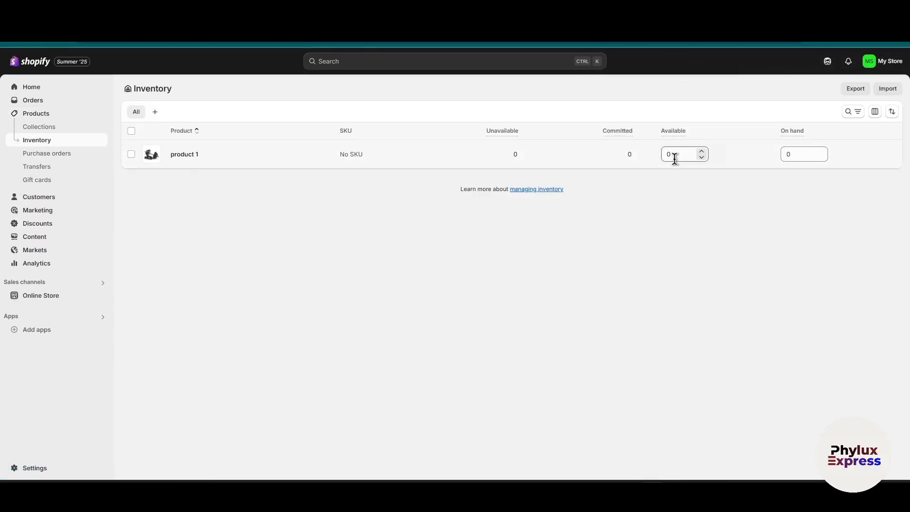
click(675, 157)
text(2000)
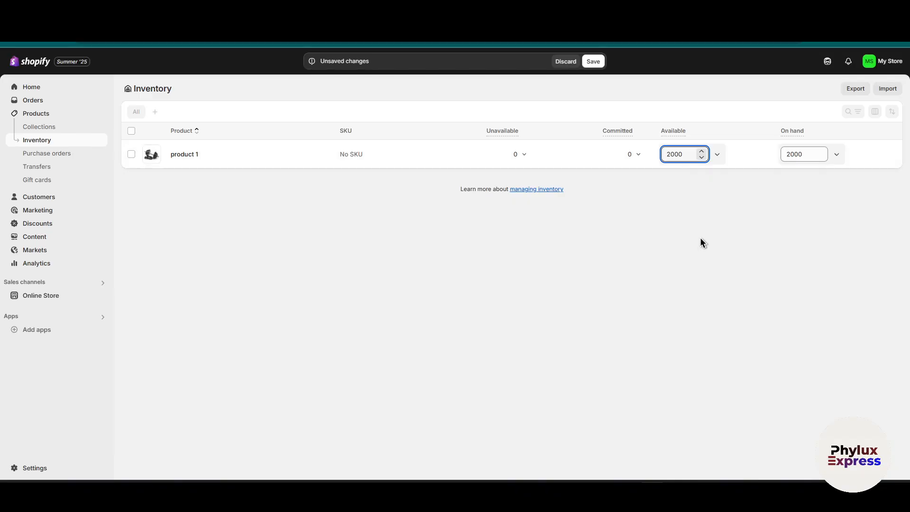
click(701, 238)
click(674, 155)
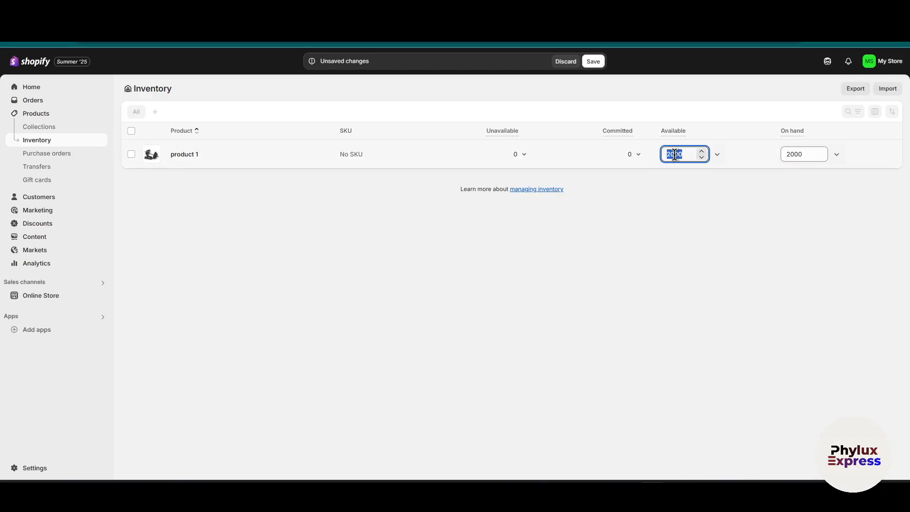
click(519, 154)
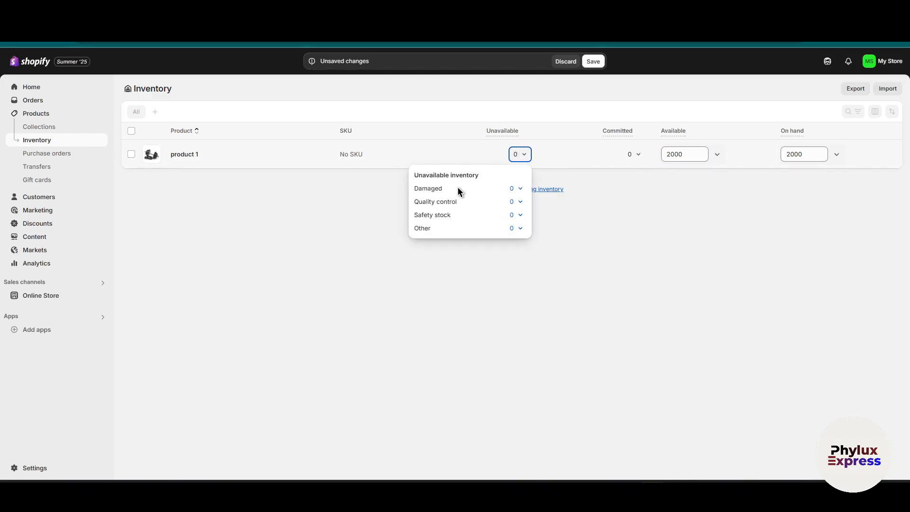
click(595, 242)
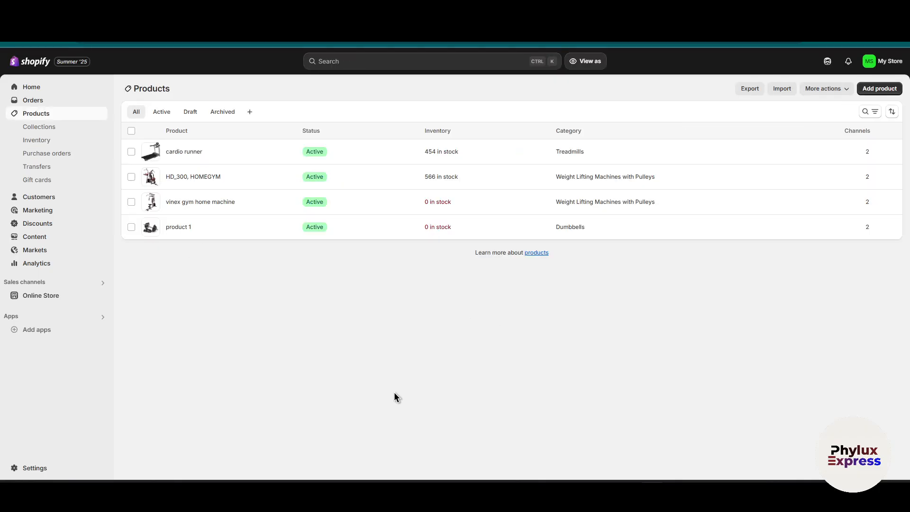
drag(532, 323, 256, 185)
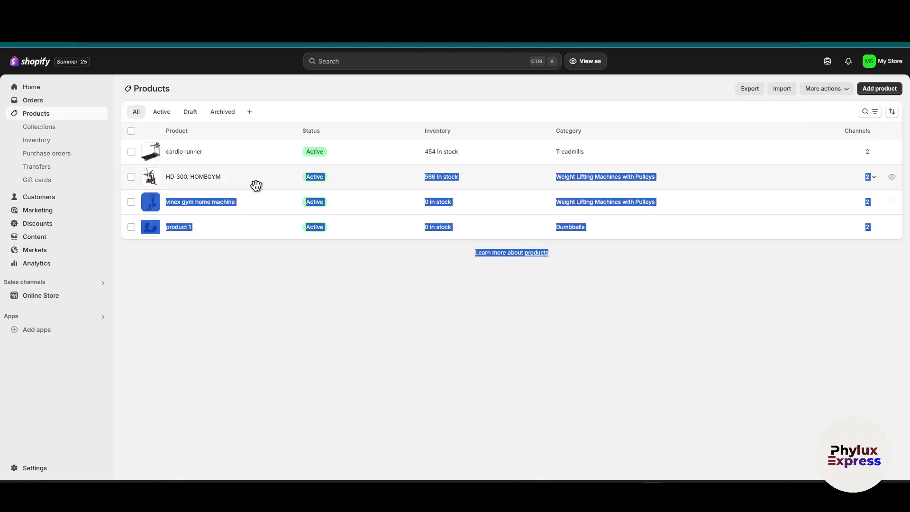
click(320, 244)
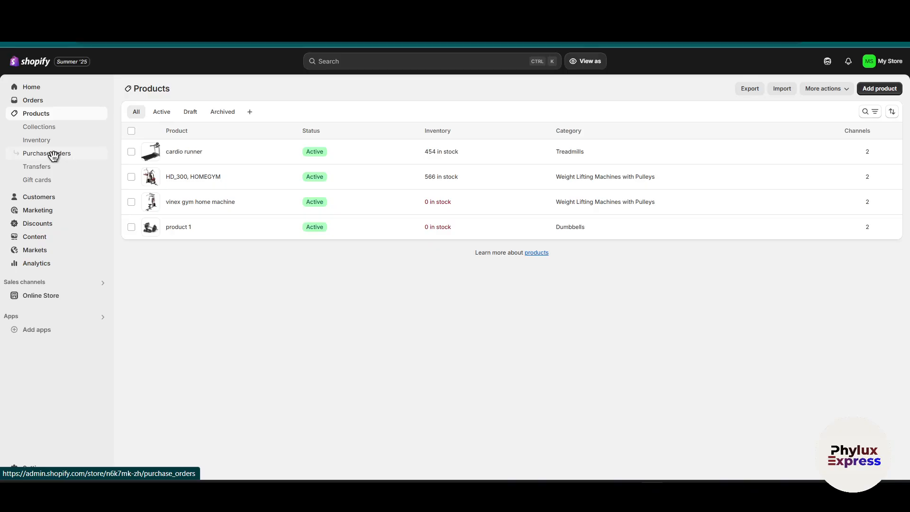
drag(253, 375, 214, 276)
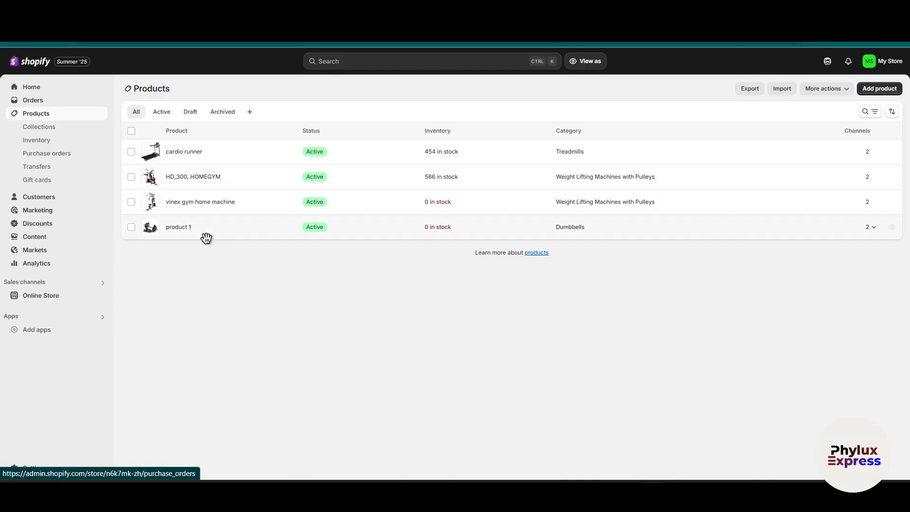
Open the Home page collection and change its title to "gym summer collection".
click(65, 127)
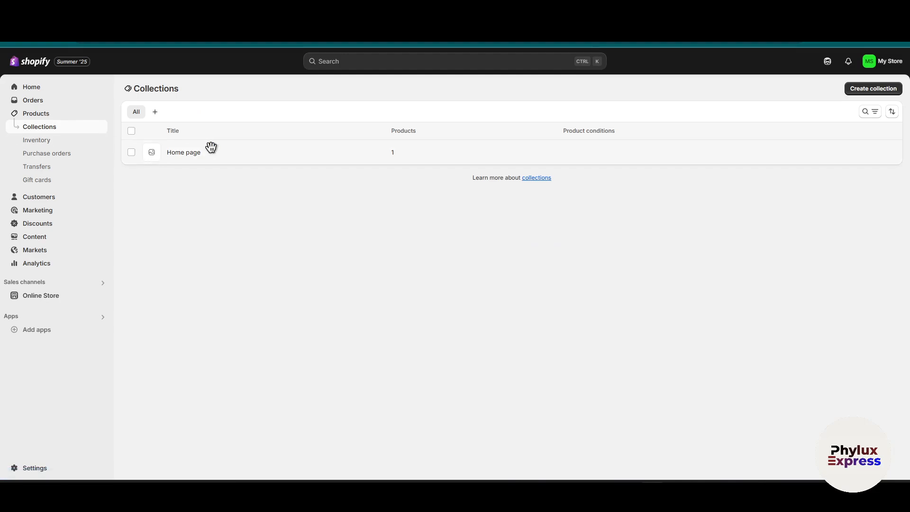
click(197, 152)
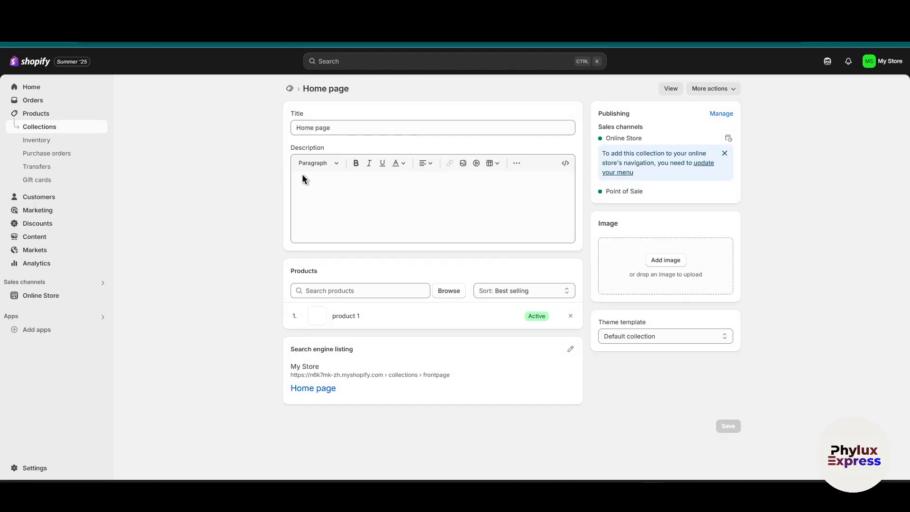
click(376, 128)
drag(376, 128, 232, 120)
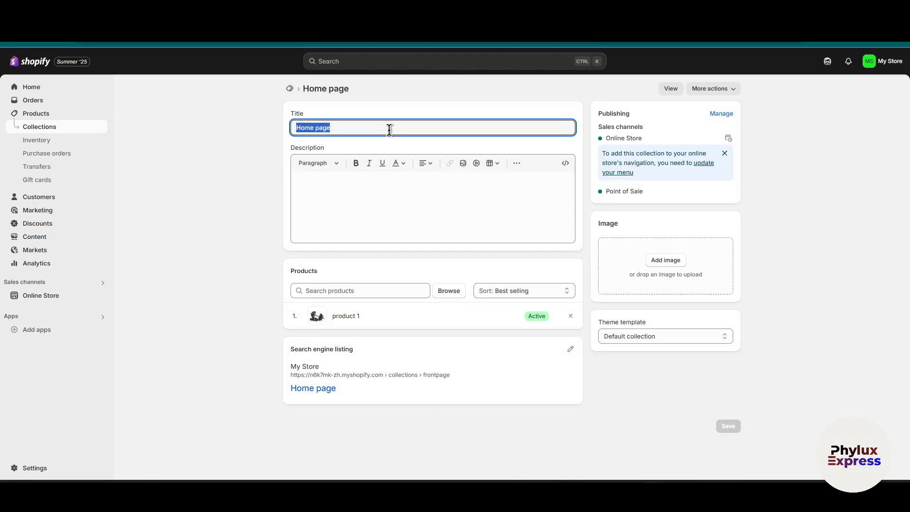
key(BackSpace)
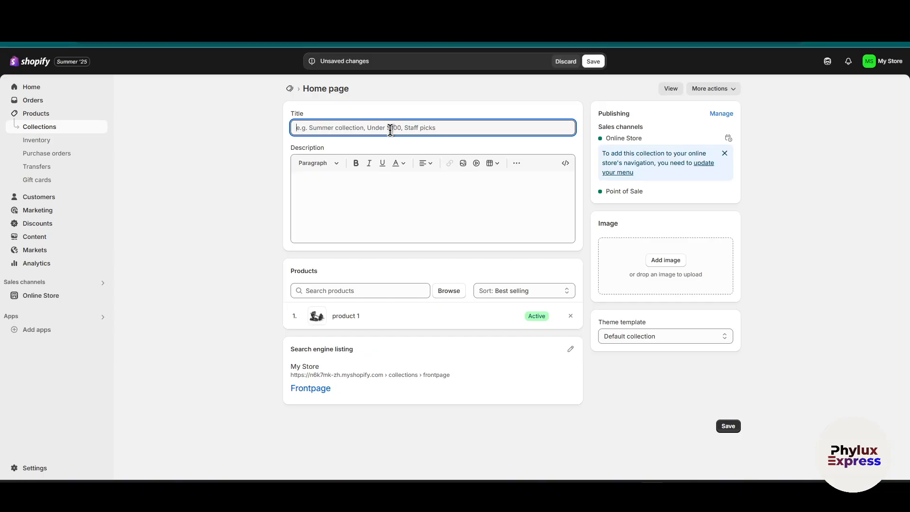
text(gym sum)
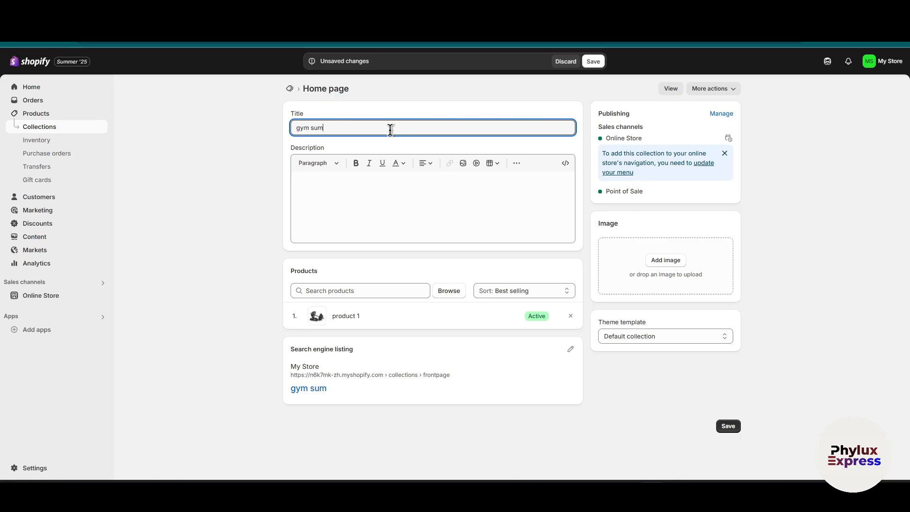
text(mer collection)
Copy the collection's title "gym summer collection" into its description and keep the Default collection theme template.
key(ctrl+a)
key(ctrl+c)
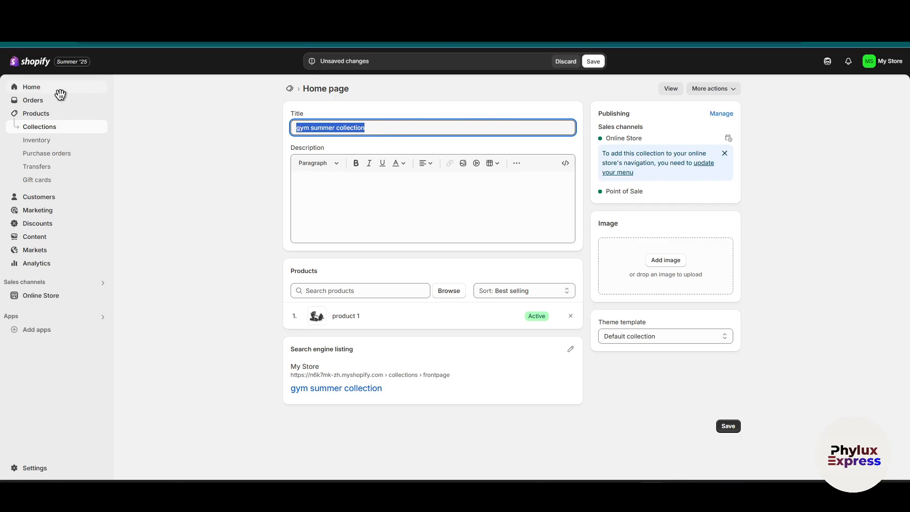
click(352, 193)
click(319, 162)
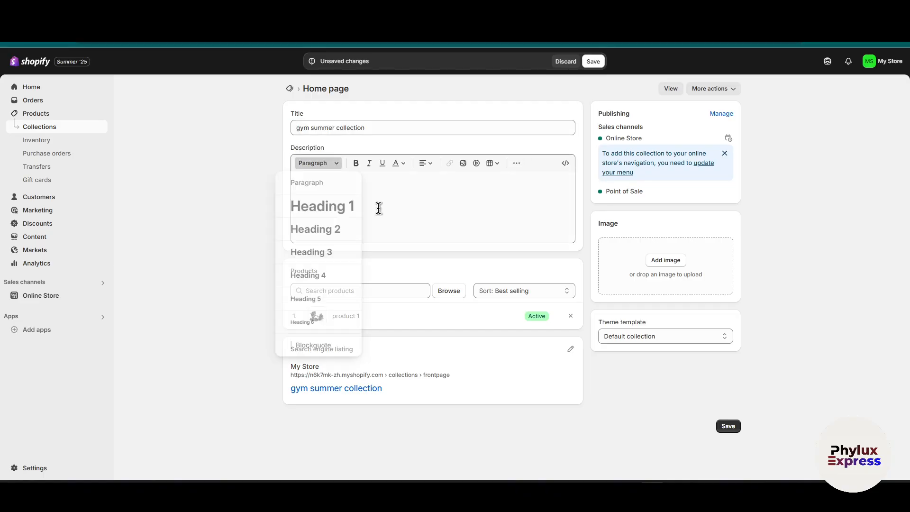
click(382, 206)
key(ctrl+v)
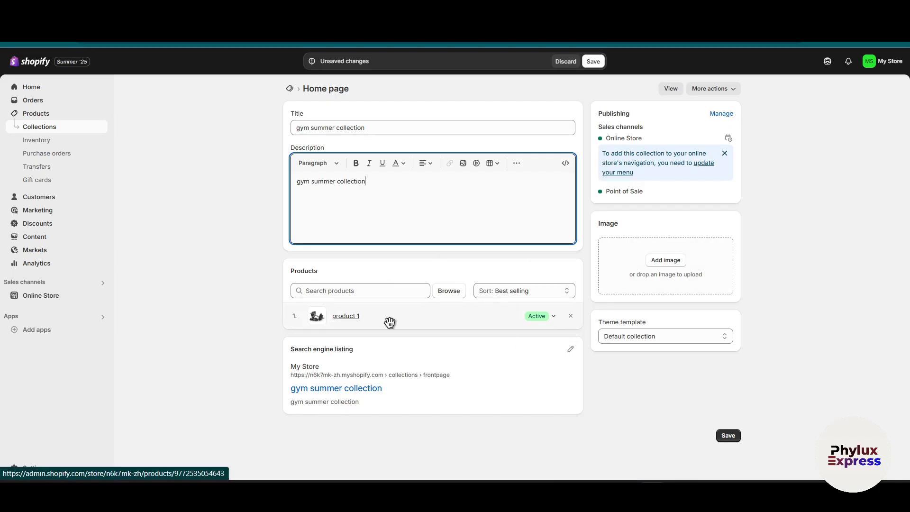
click(645, 336)
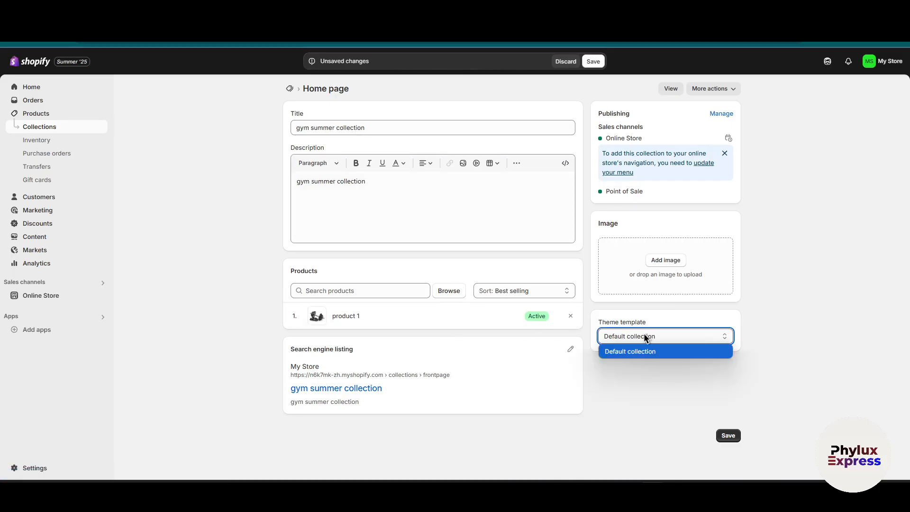
click(807, 273)
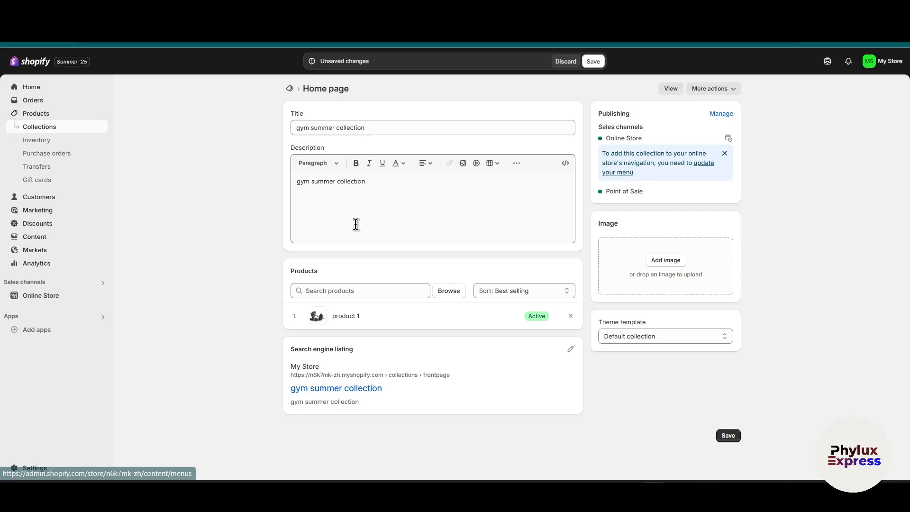
Add the cardio runner and HD_300, HOMEGYM products to the collection alongside product 1.
click(396, 291)
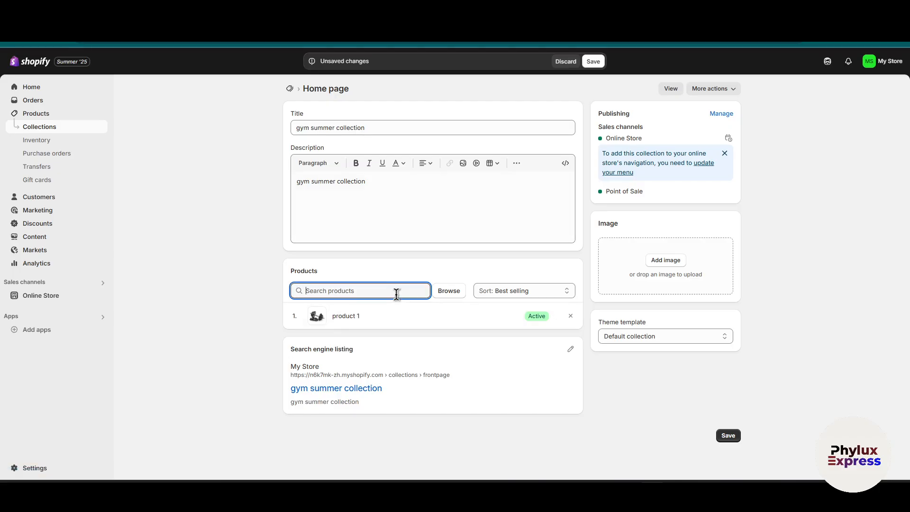
click(449, 293)
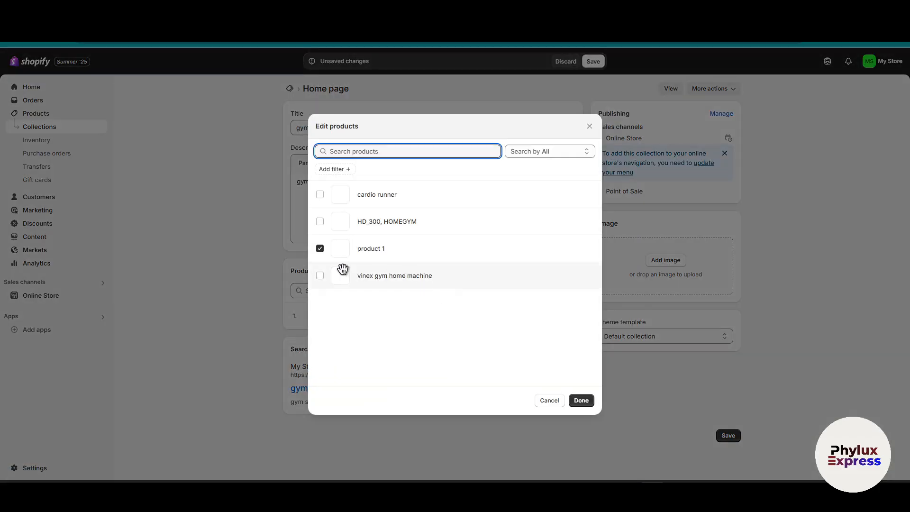
click(321, 194)
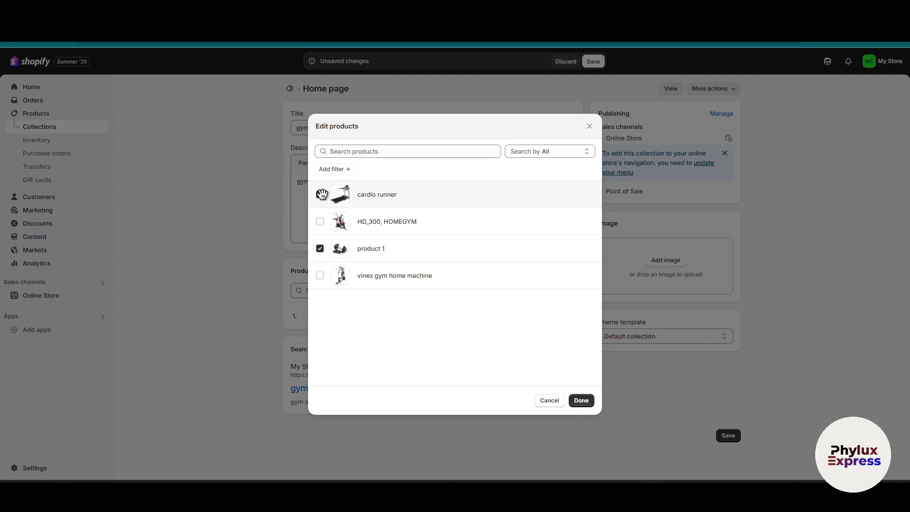
click(320, 222)
click(580, 400)
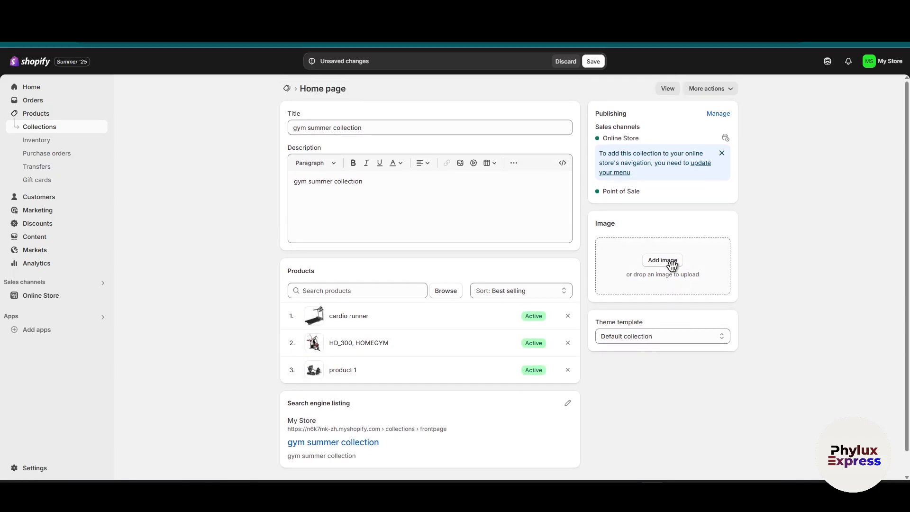
Use the uploaded 8IN1-COMBOO gym set picture as the collection's image and save the collection.
click(672, 264)
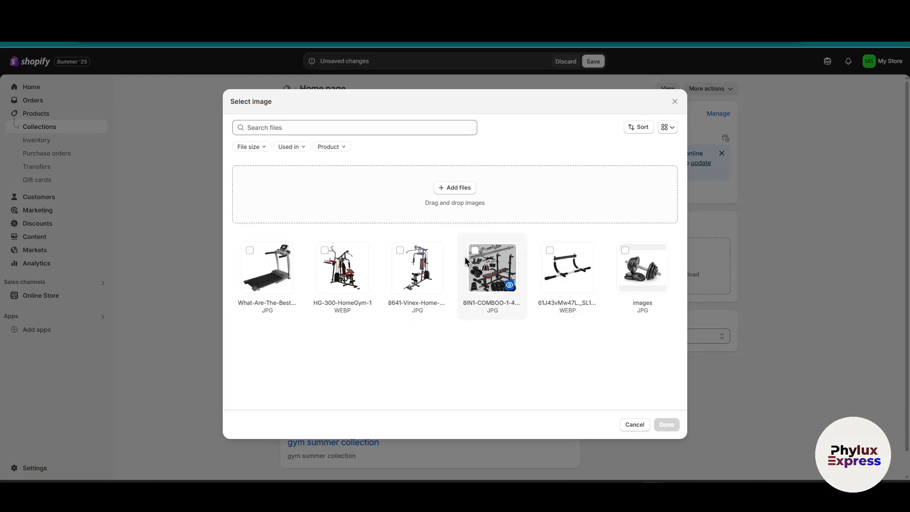
click(475, 251)
click(666, 424)
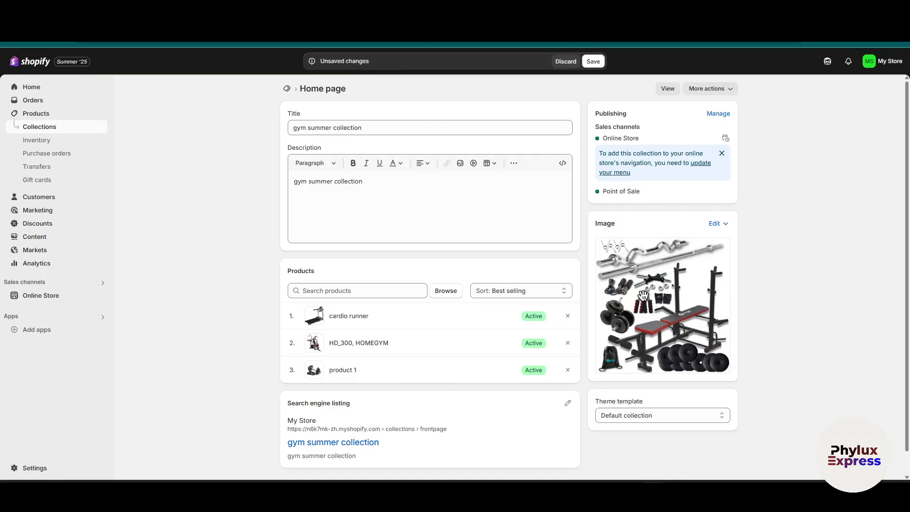
scroll(780, 447, down, 1)
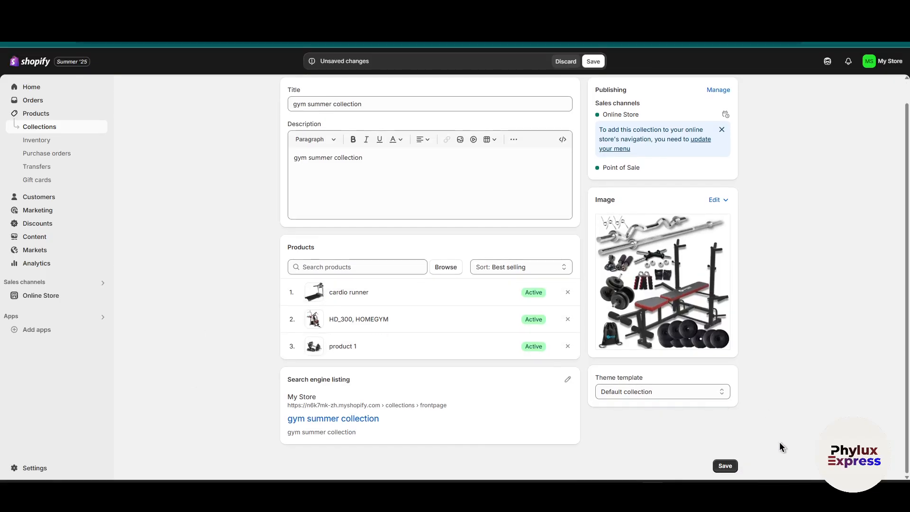
click(719, 468)
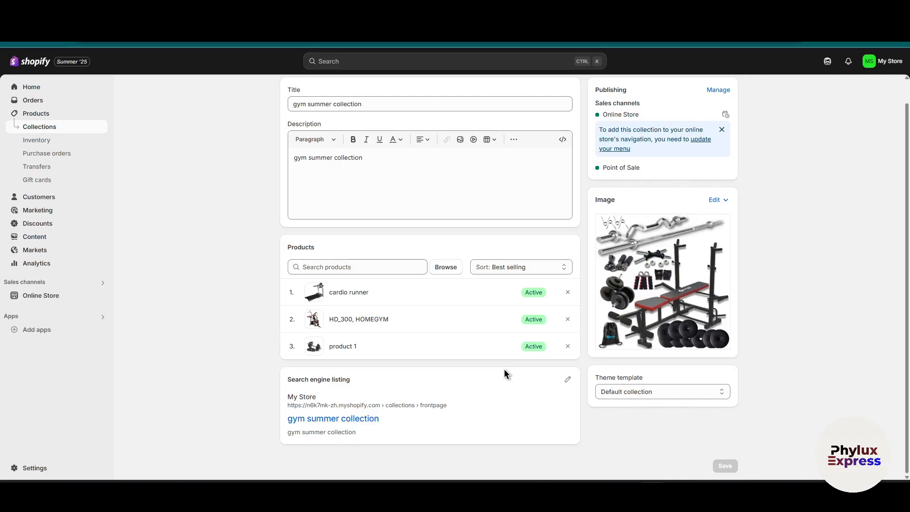
Check the gym summer collection in the list of collections and reopen its details.
scroll(504, 372, up, 1)
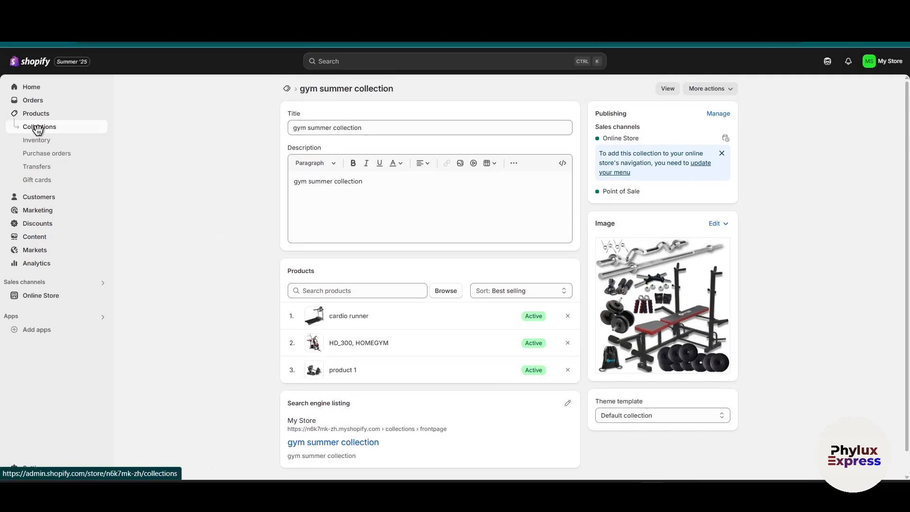
click(35, 126)
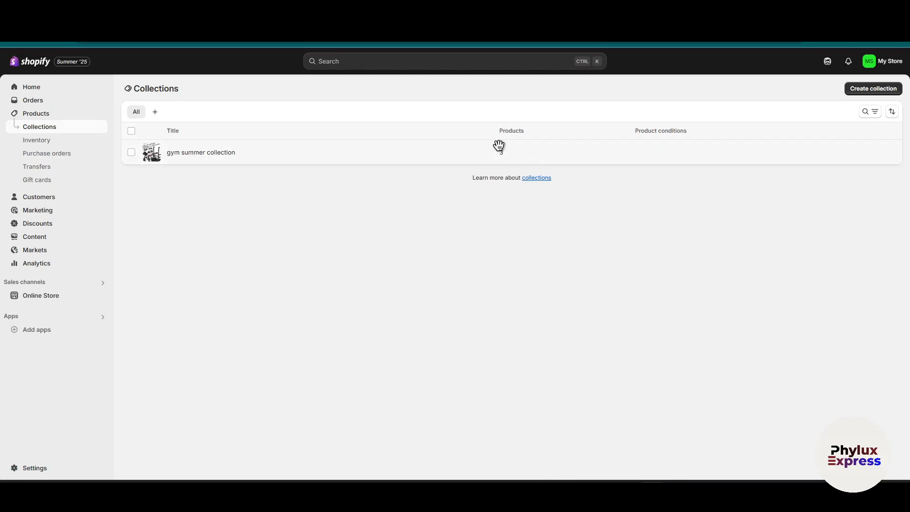
click(513, 153)
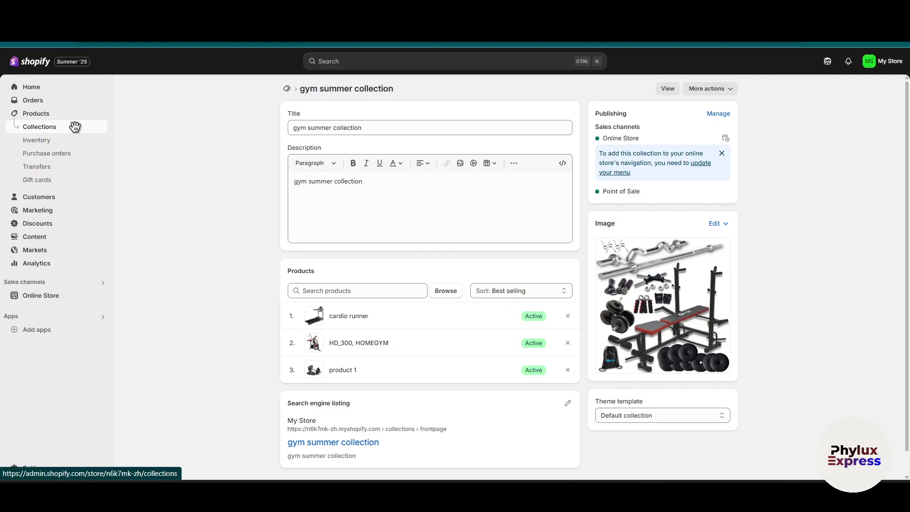
Create another collection from the collections list and title it "Gym summer 2 collection".
click(75, 127)
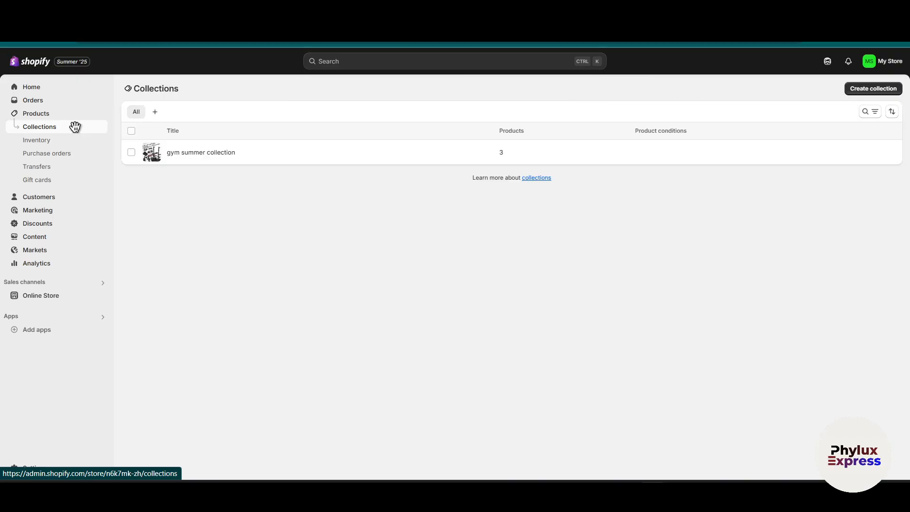
click(884, 93)
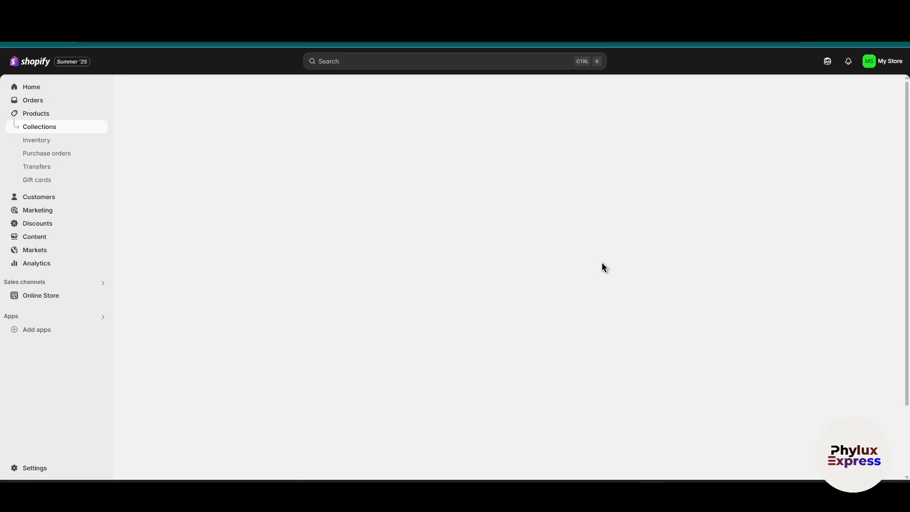
click(386, 127)
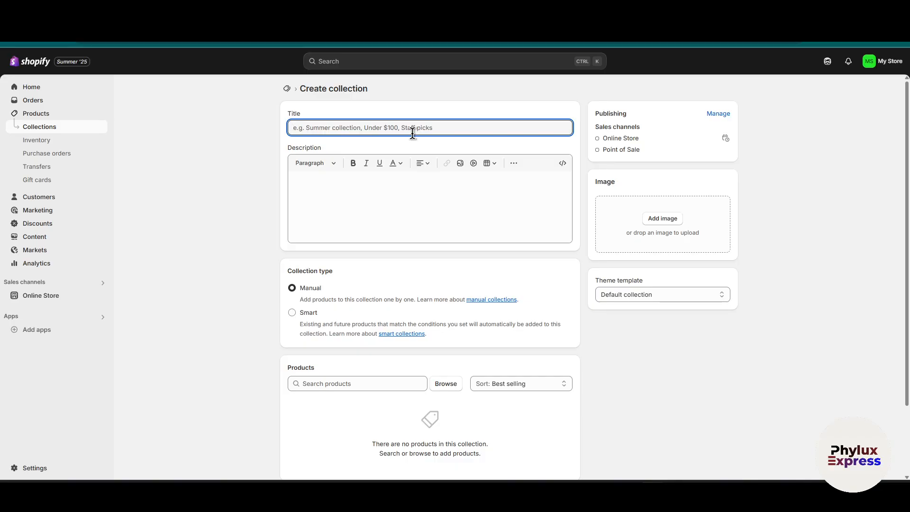
text(Gym summer 2 collection)
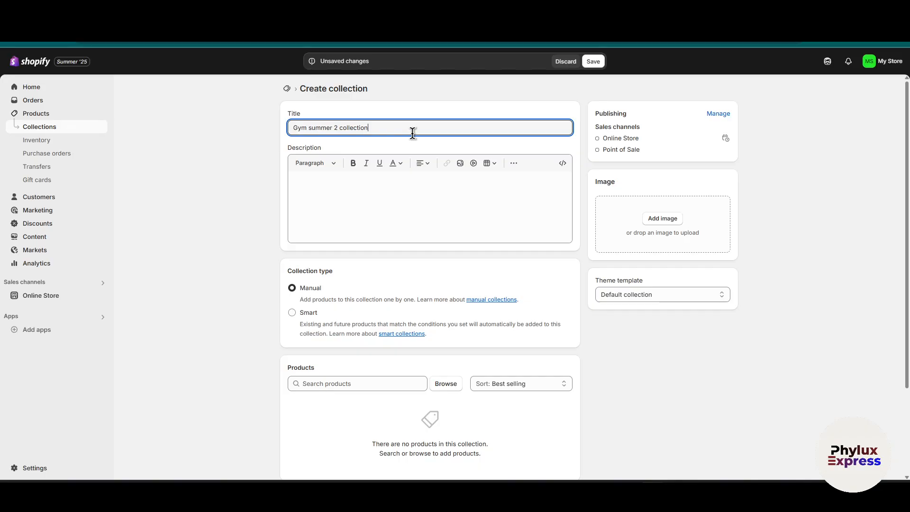
Copy the title "Gym summer 2 collection" into the new collection's description.
click(424, 201)
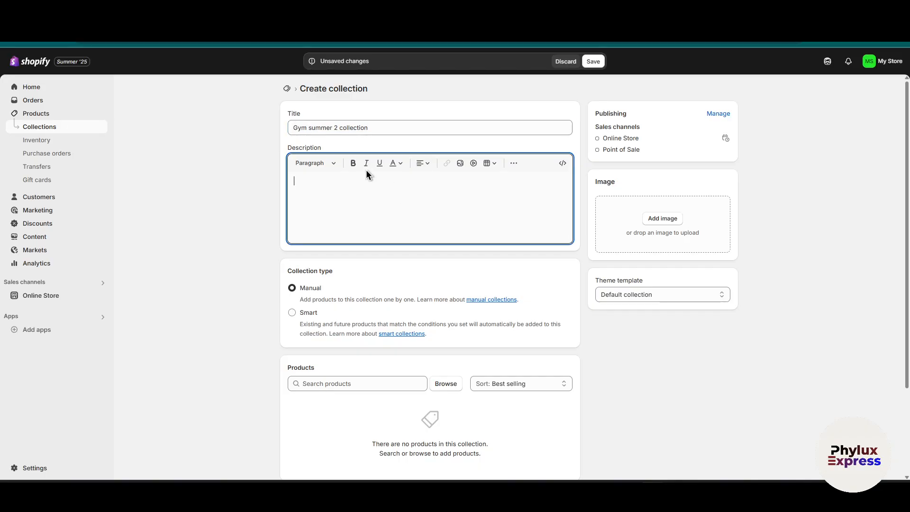
triple_click(390, 128)
key(ctrl+c)
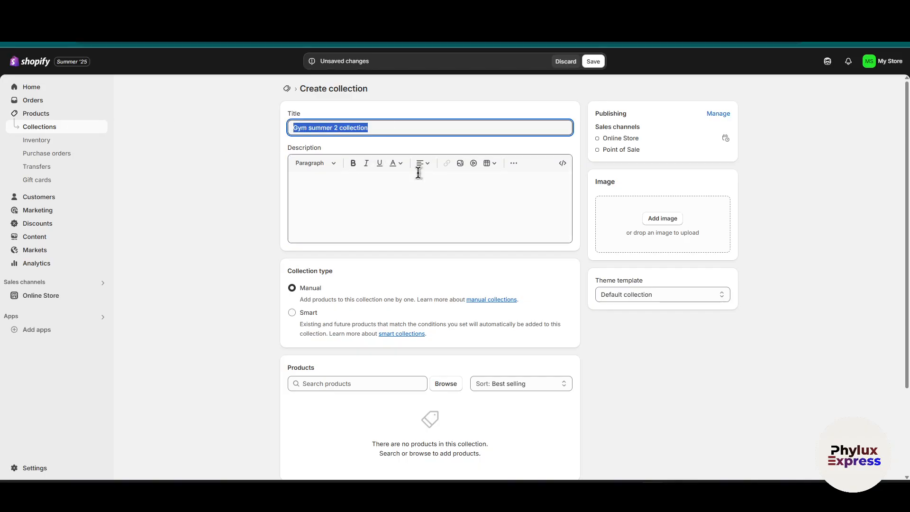
click(396, 201)
key(ctrl+v)
Read the explanations of the Manual and Smart collection types and set the new collection's type to Smart.
click(166, 182)
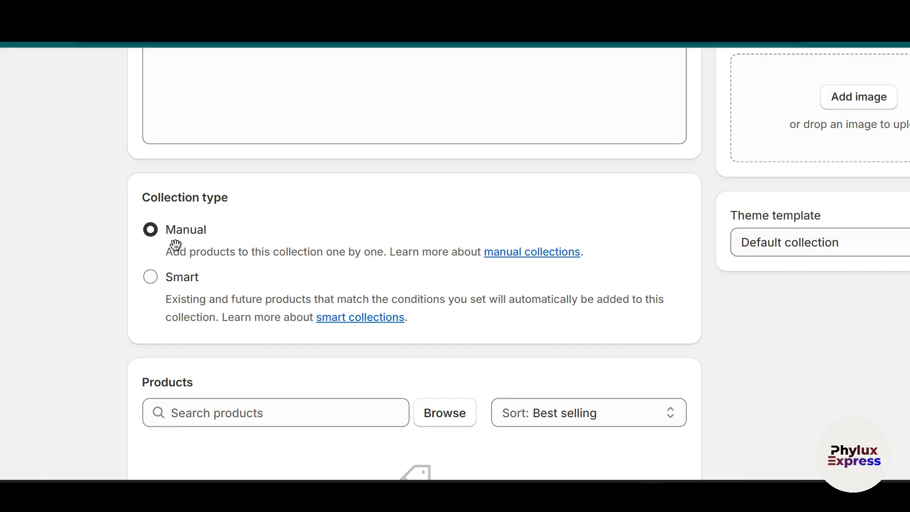
drag(164, 256, 503, 251)
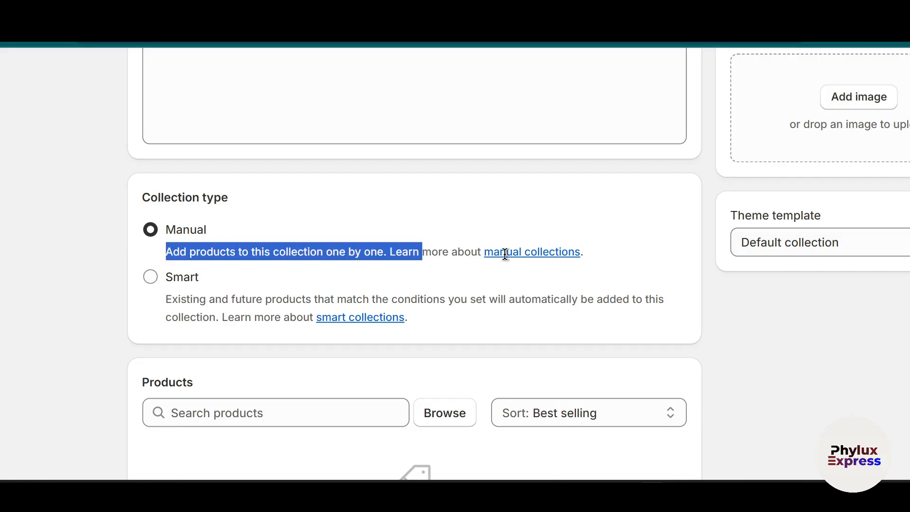
click(163, 298)
drag(162, 300, 302, 317)
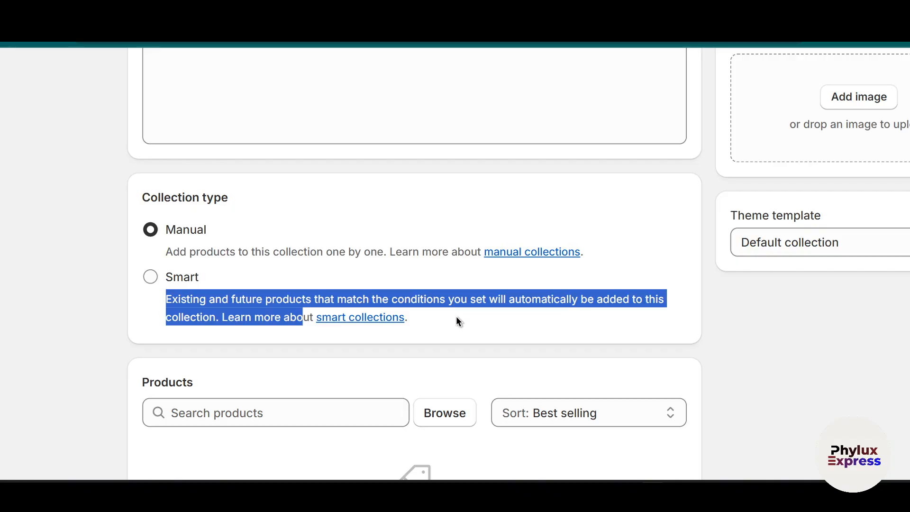
scroll(456, 321, right, 1)
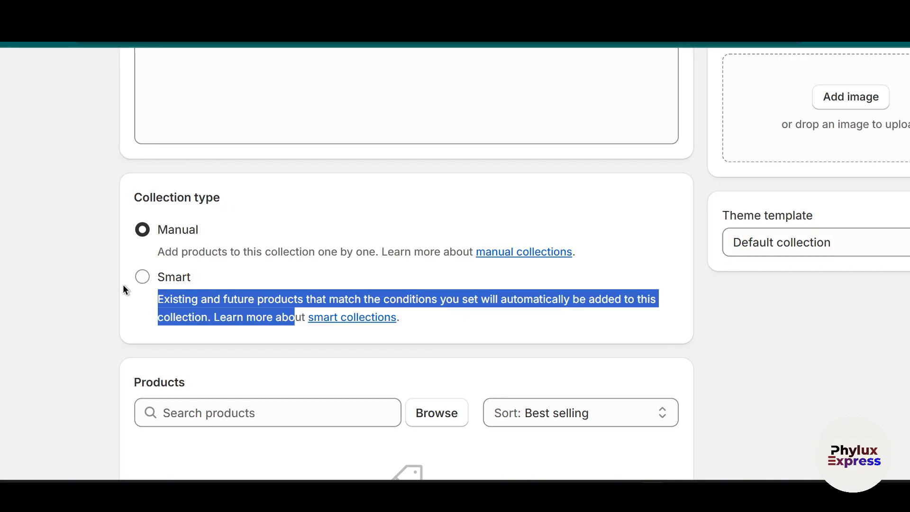
click(141, 279)
scroll(502, 258, down, 2)
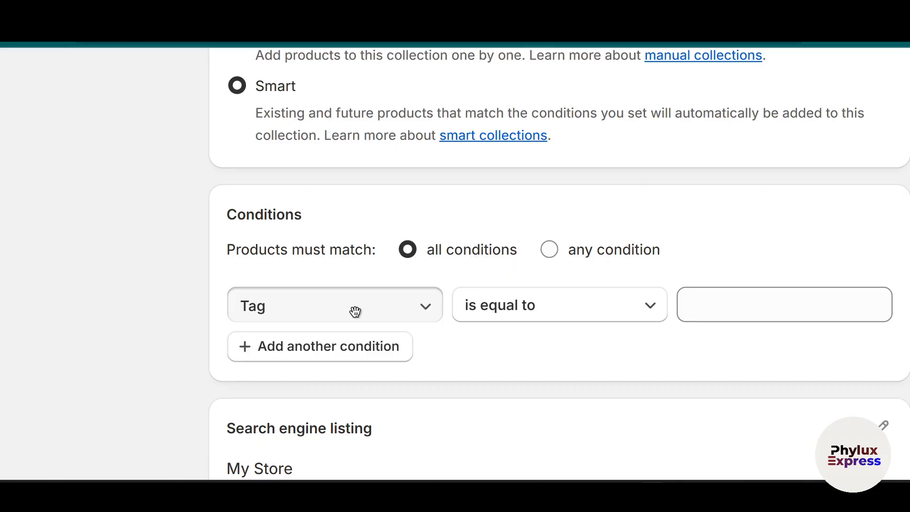
Set the collection's product condition to Price is greater than ₹10000.
click(343, 331)
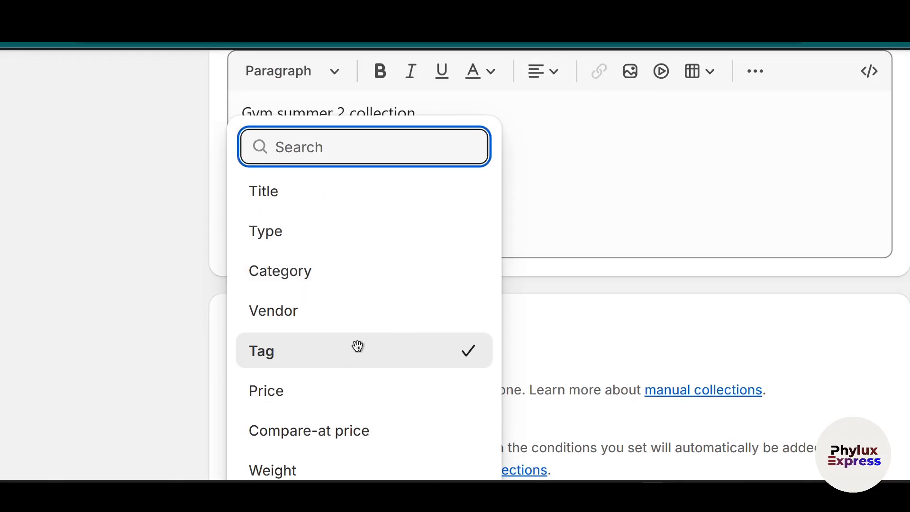
click(358, 406)
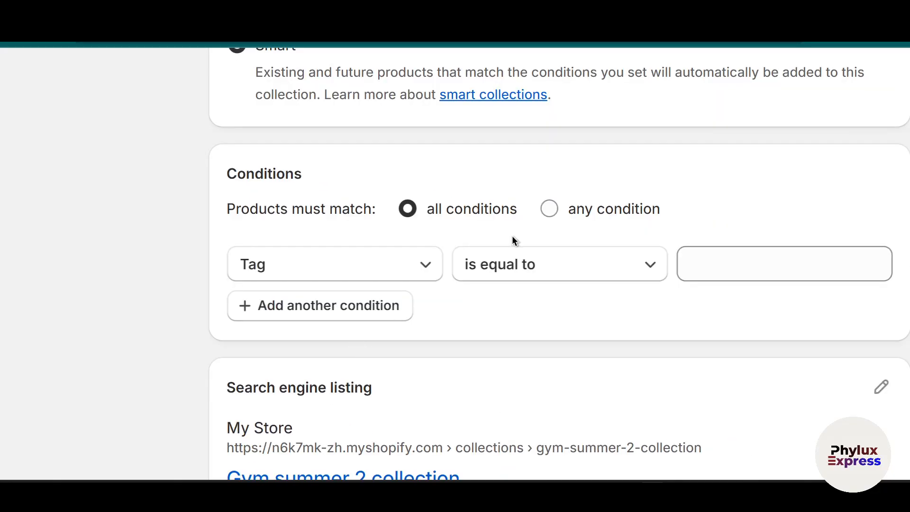
click(415, 267)
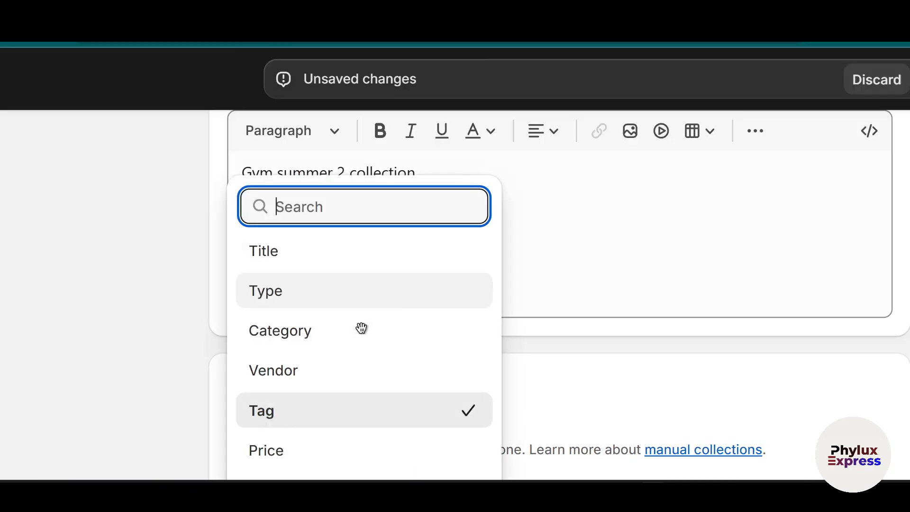
scroll(362, 328, down, 4)
click(307, 266)
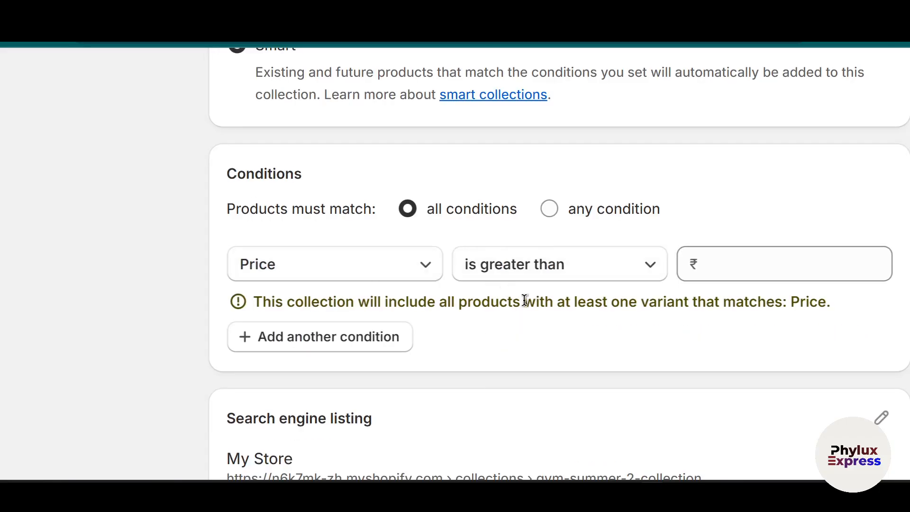
click(738, 264)
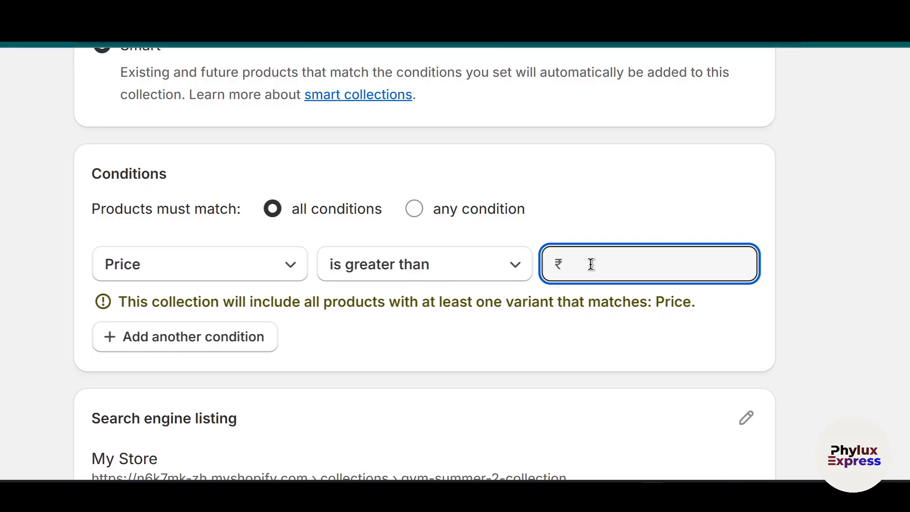
text(10000)
click(797, 318)
Review the new collection's title, description, price condition and search engine listing.
scroll(590, 313, down, 1)
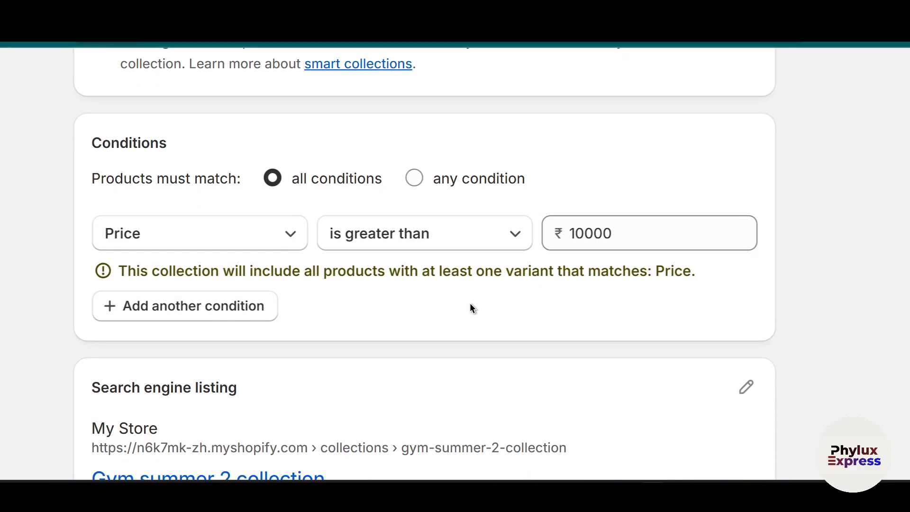
scroll(639, 222, down, 3)
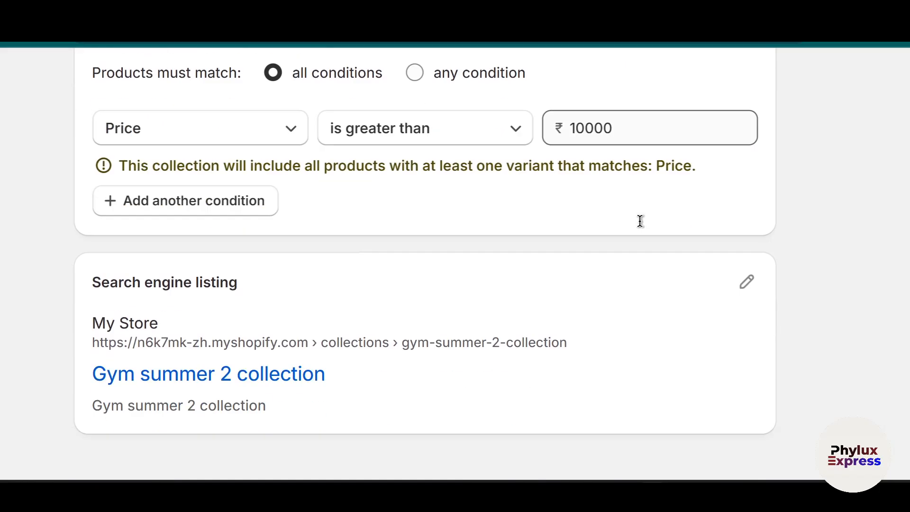
scroll(501, 189, up, 5)
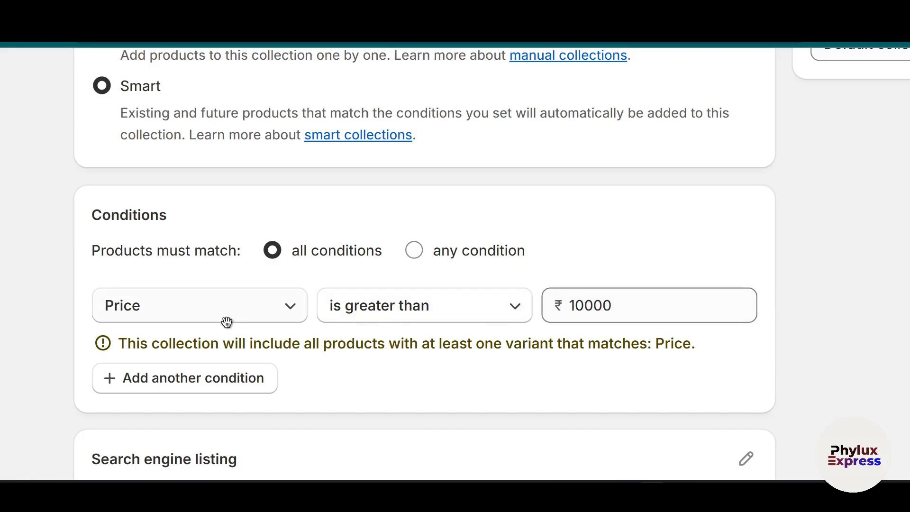
scroll(379, 285, down, 4)
scroll(414, 298, down, 1)
scroll(530, 303, down, 2)
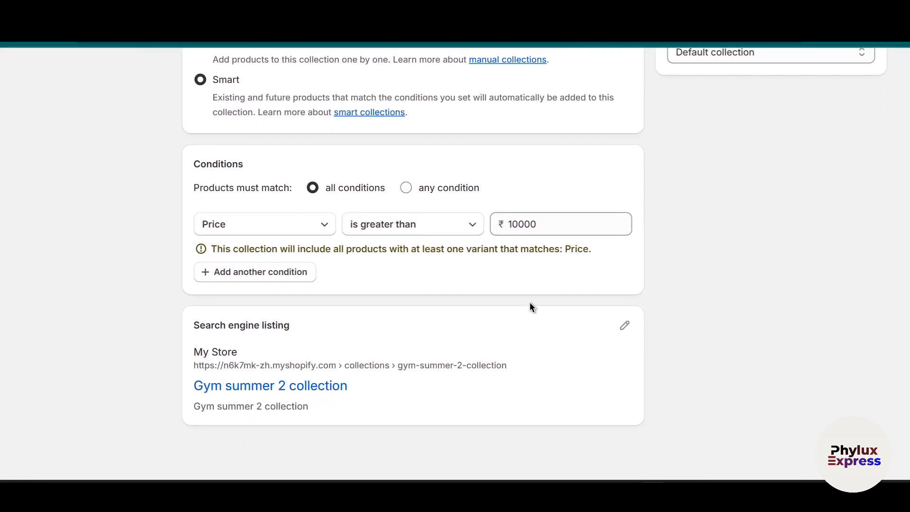
scroll(558, 264, up, 8)
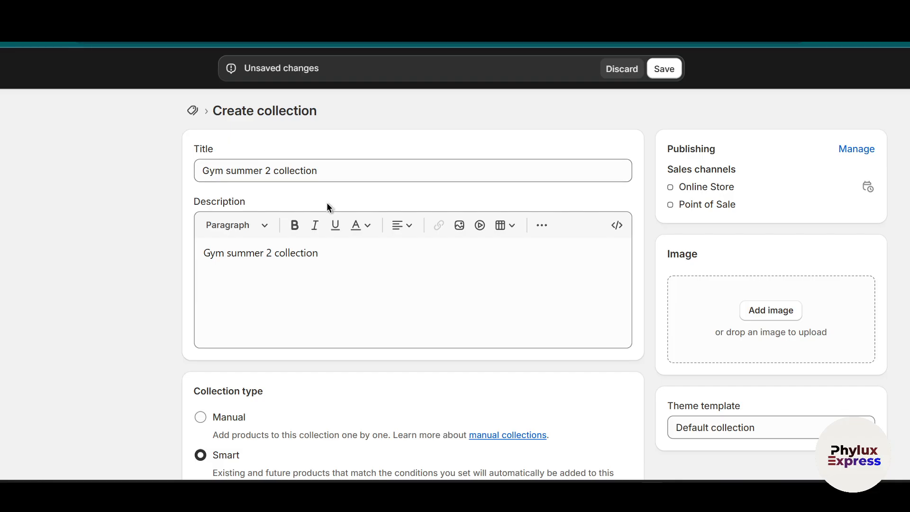
scroll(309, 205, down, 8)
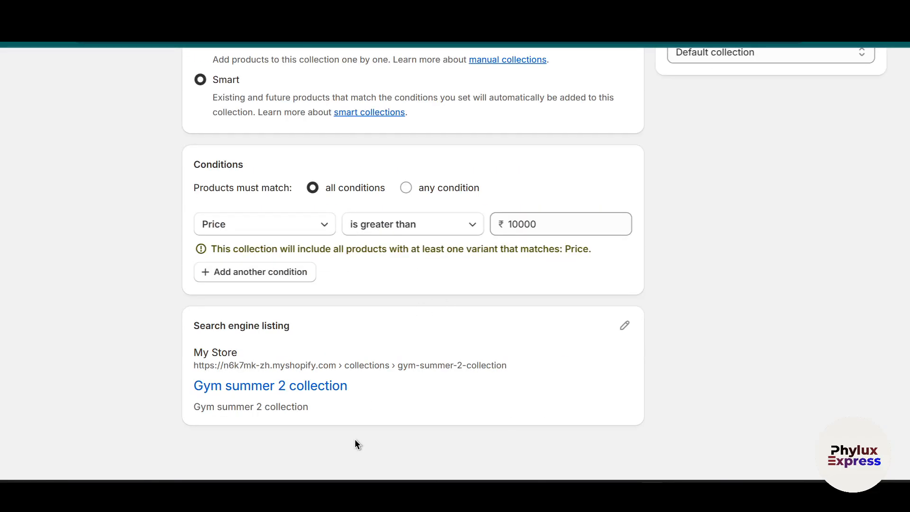
click(294, 273)
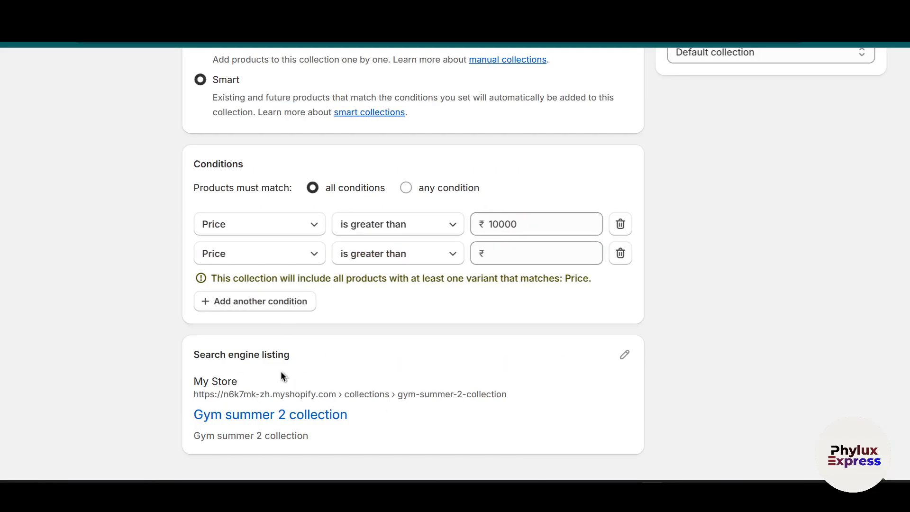
click(227, 258)
scroll(260, 333, down, 4)
scroll(262, 326, up, 3)
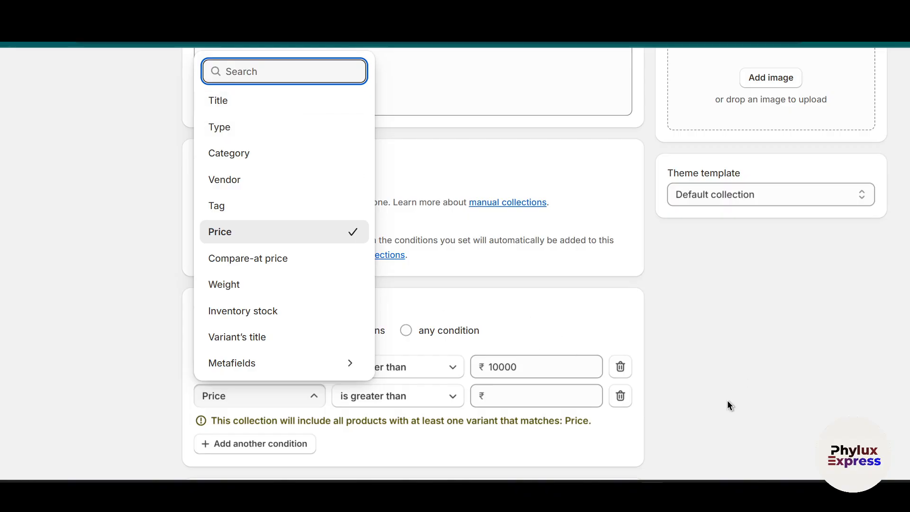
click(627, 395)
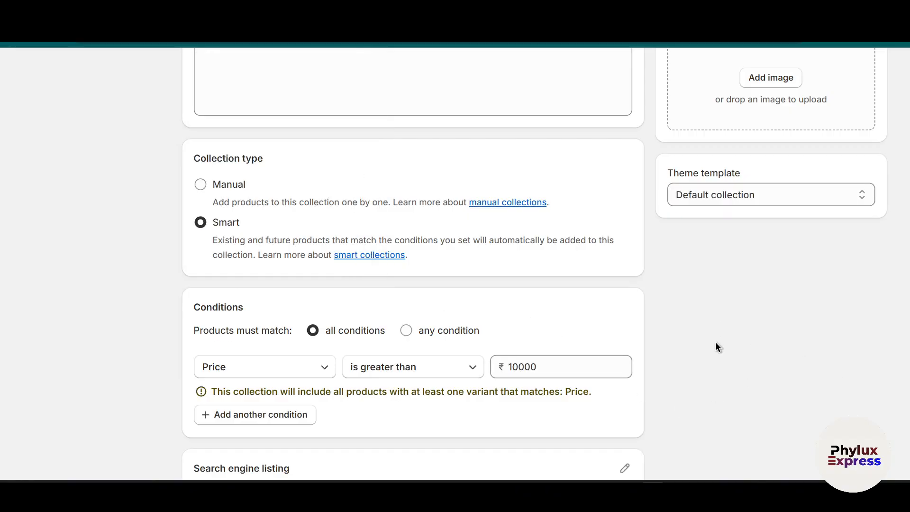
Save the new smart collection with its single price condition.
scroll(717, 347, down, 3)
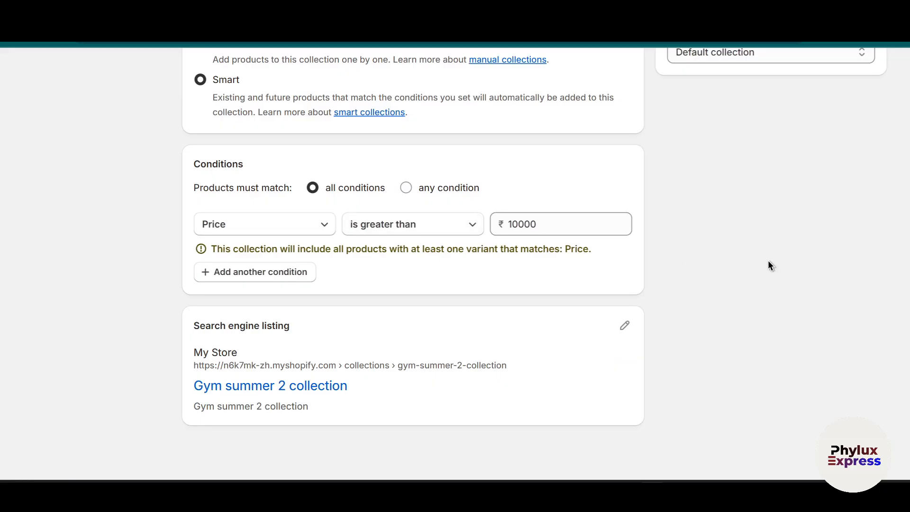
click(860, 459)
scroll(658, 241, left, 1)
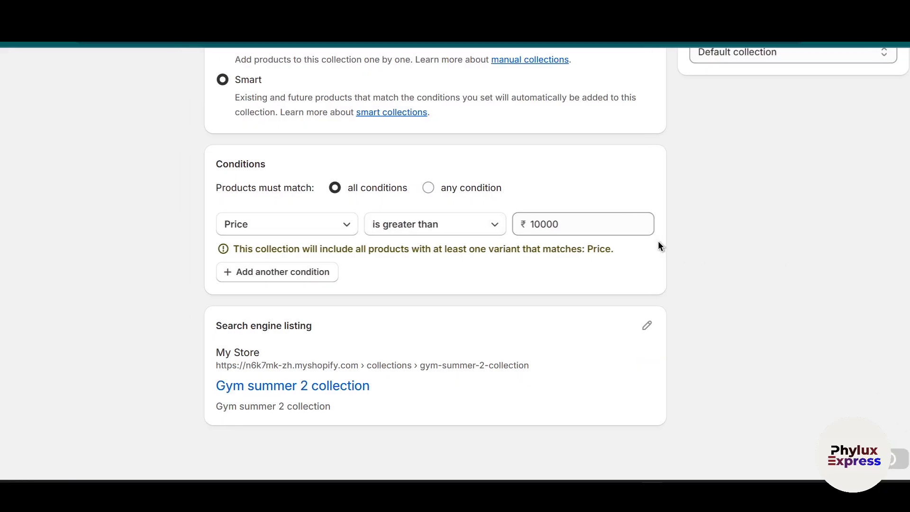
scroll(658, 241, down, 4)
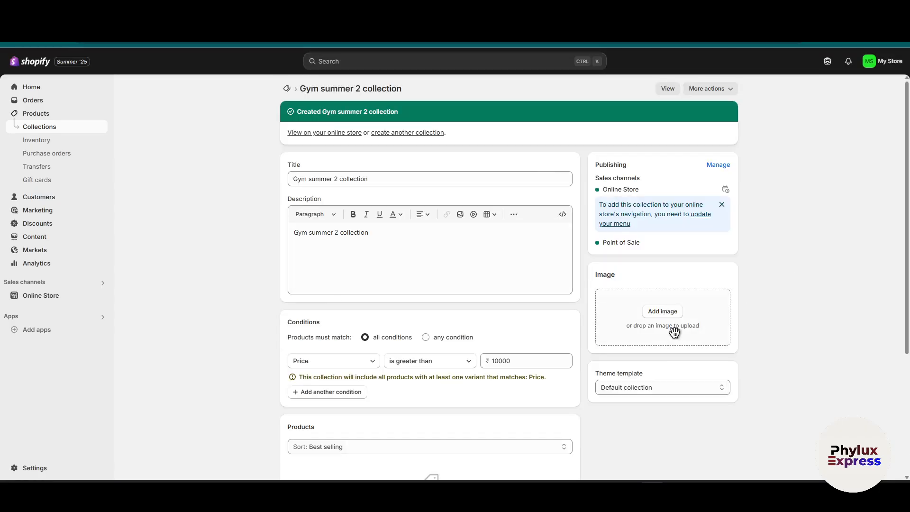
Use the uploaded 8IN1-COMBOO gym set picture as the Gym summer 2 collection's image and save the change.
scroll(674, 329, down, 4)
scroll(671, 241, up, 4)
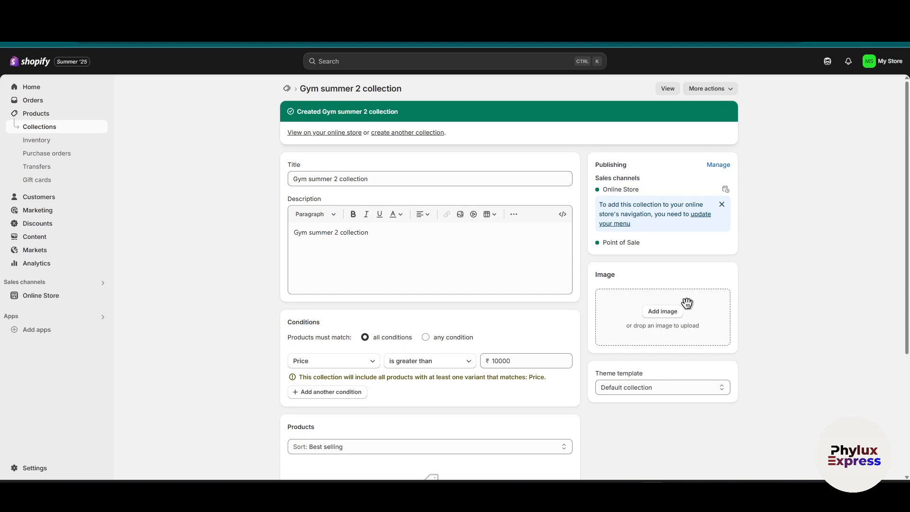
click(663, 309)
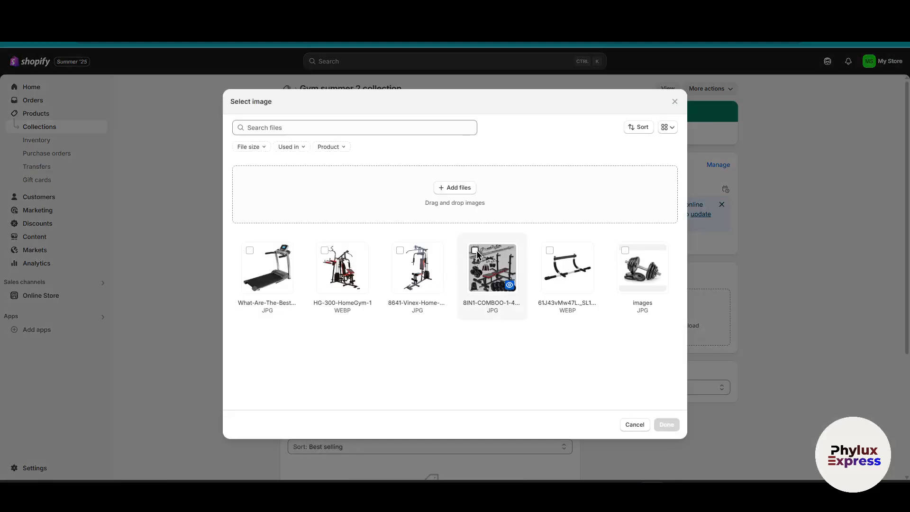
click(475, 251)
click(666, 424)
scroll(803, 371, down, 4)
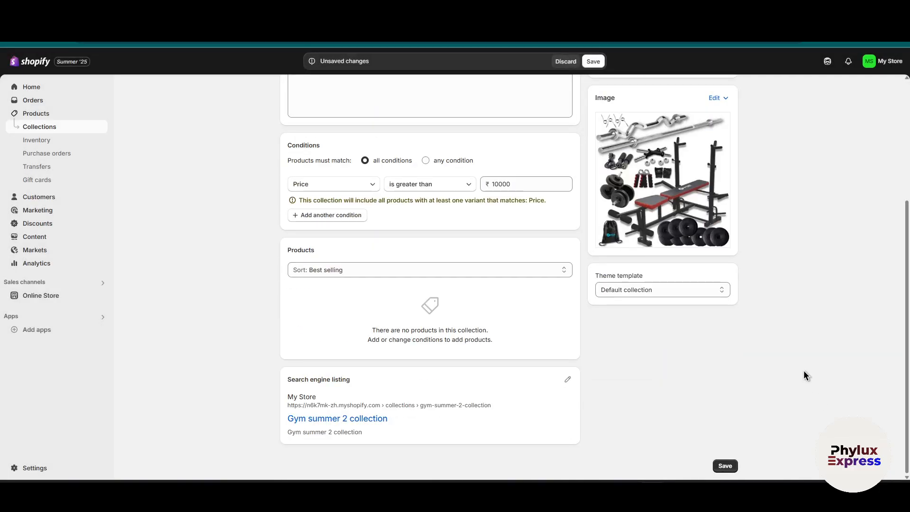
click(723, 465)
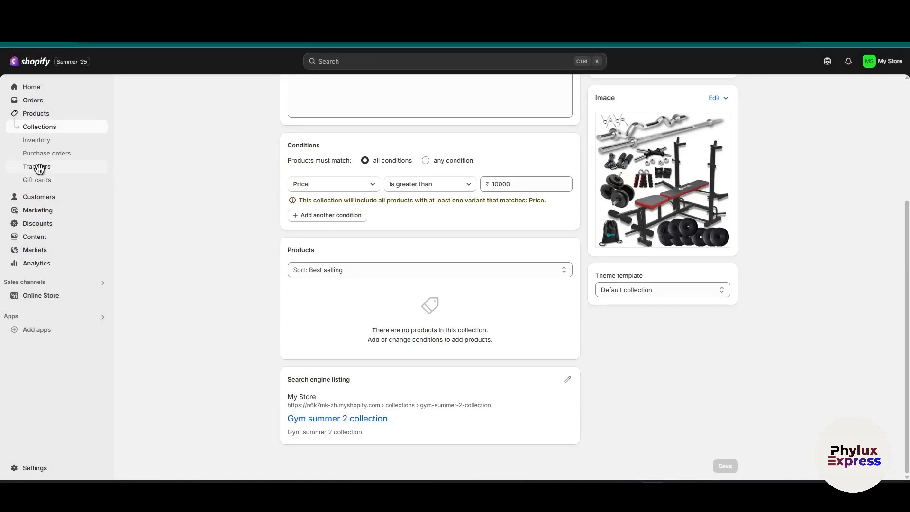
Check both gym collections and their product conditions in the collections list, and open the gym summer collection's details.
click(46, 126)
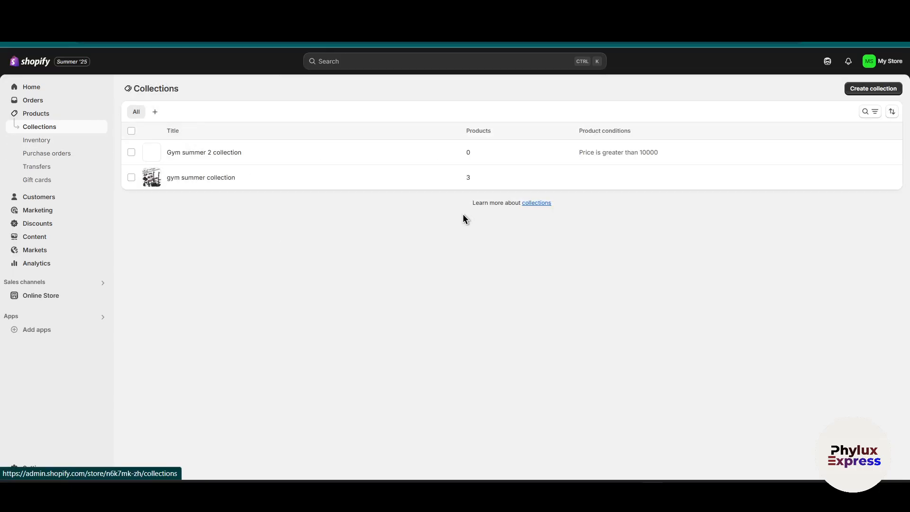
click(635, 271)
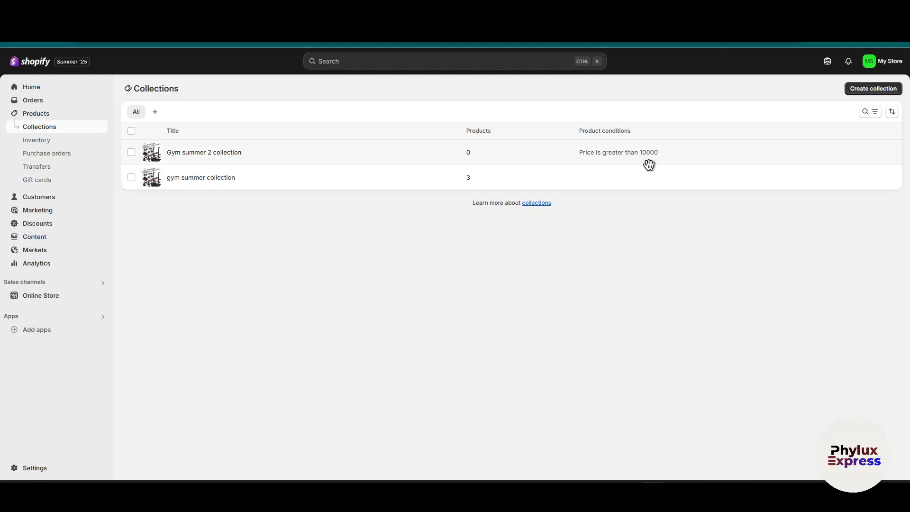
click(488, 184)
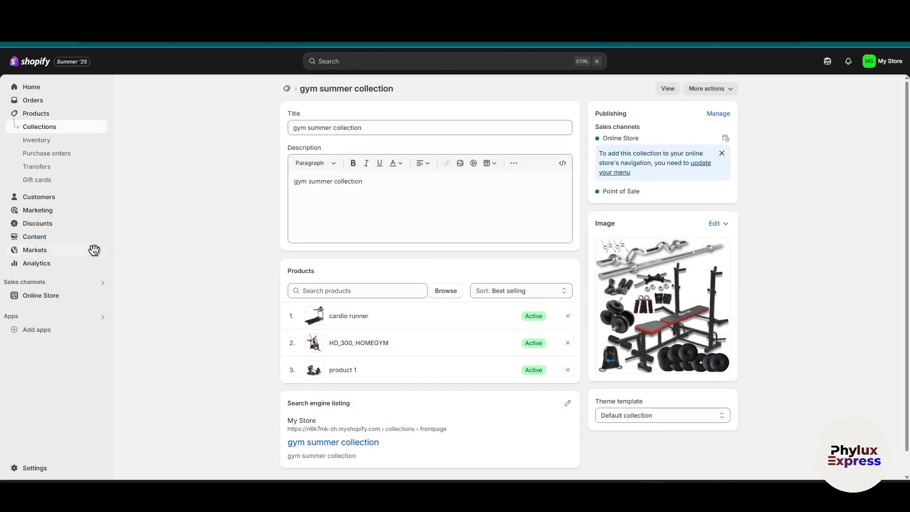
Check the cardio runner product's pricing and collection assignment, and return to the products list.
click(61, 115)
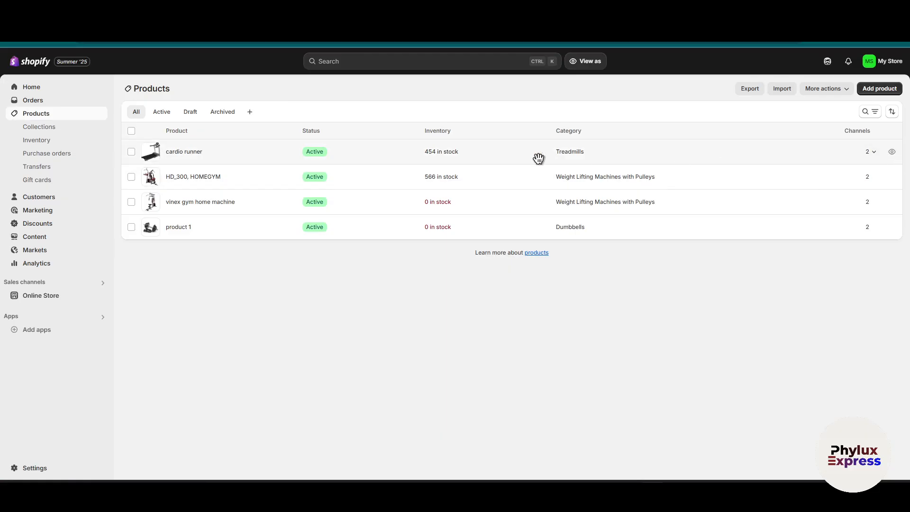
click(361, 153)
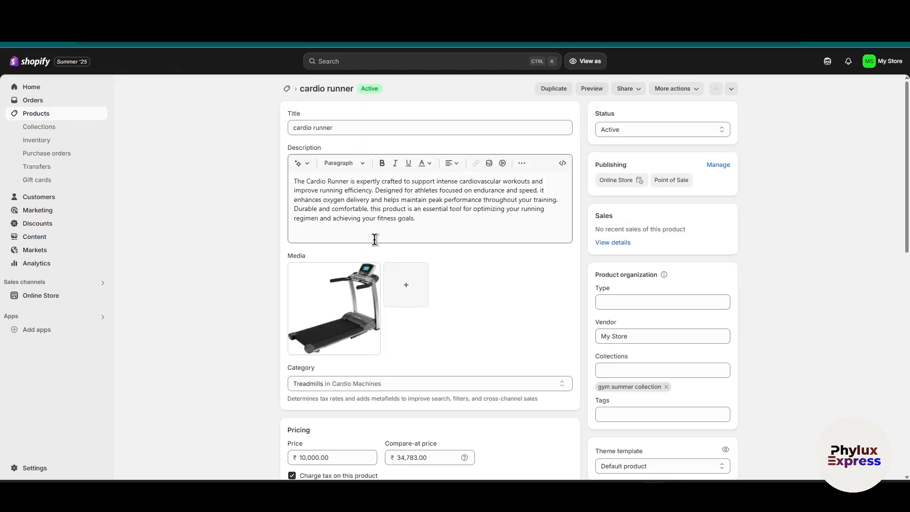
scroll(374, 239, down, 3)
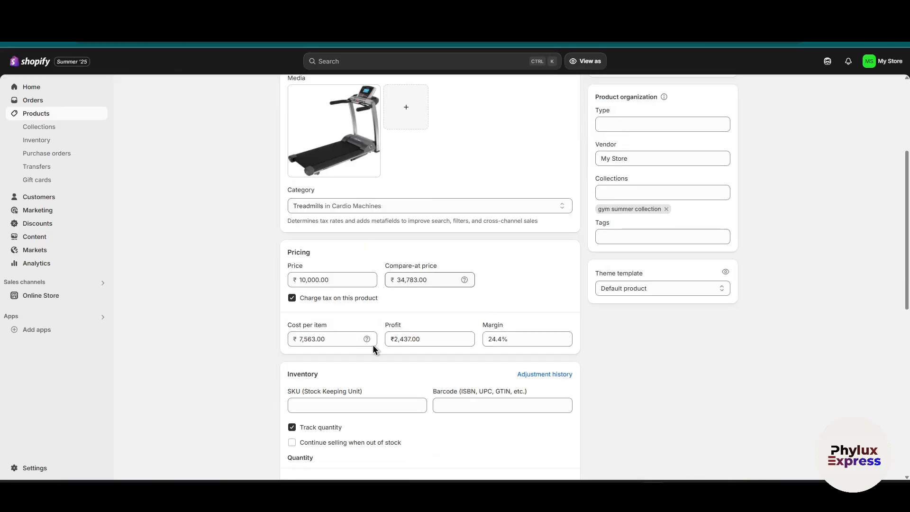
click(8, 37)
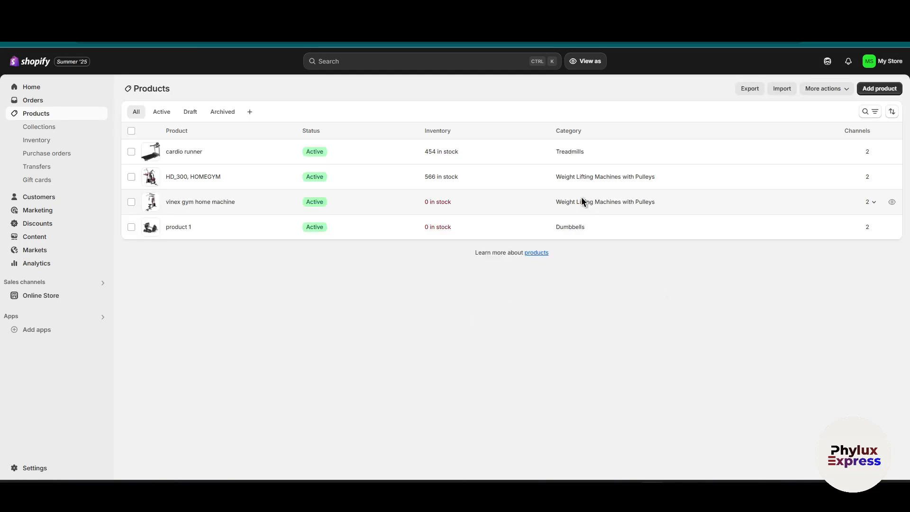
Set the vinex gym home machine's price to ₹100,000.00 and save the product.
click(371, 195)
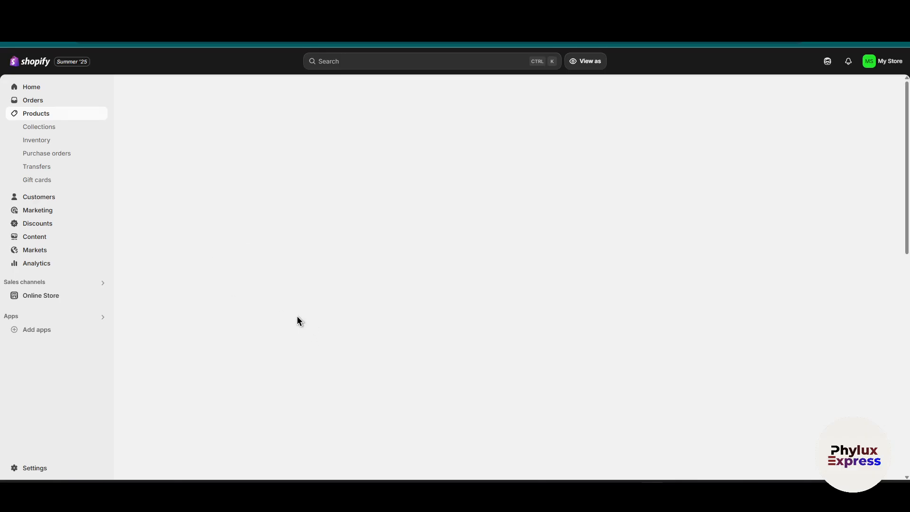
scroll(388, 375, down, 4)
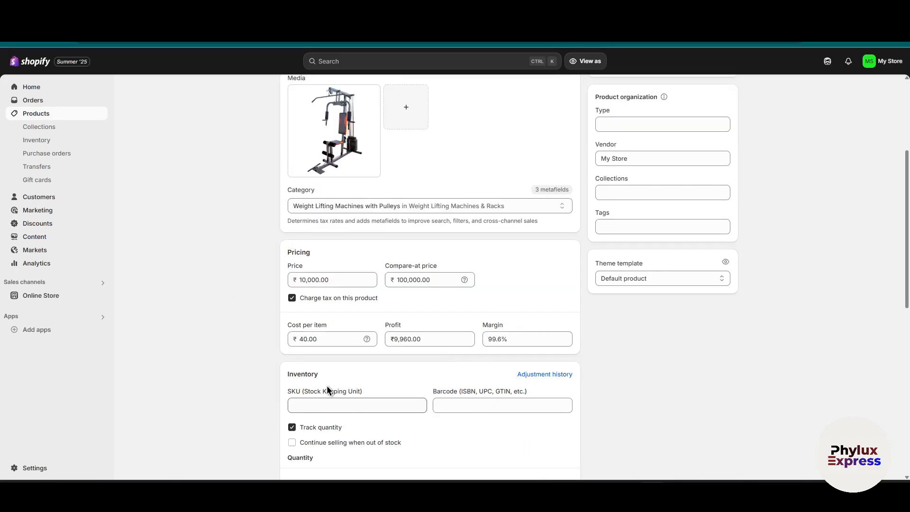
click(306, 279)
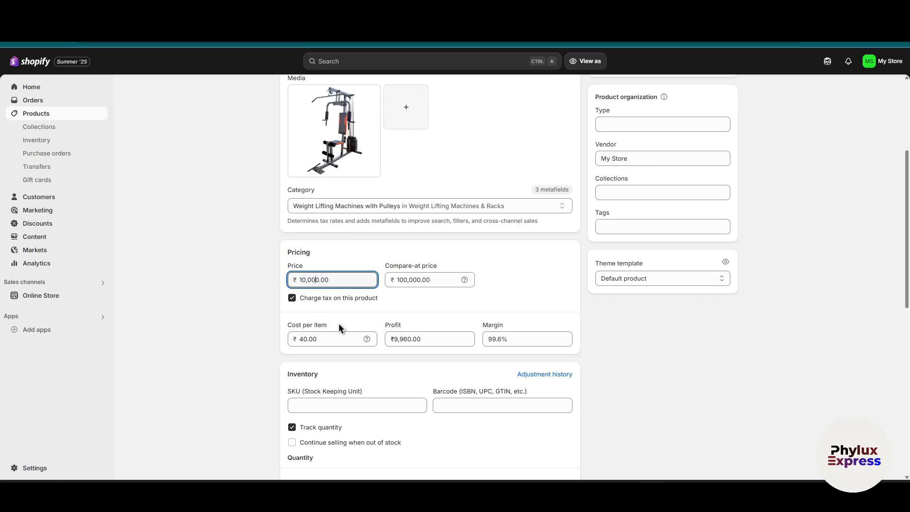
text(100000)
click(608, 331)
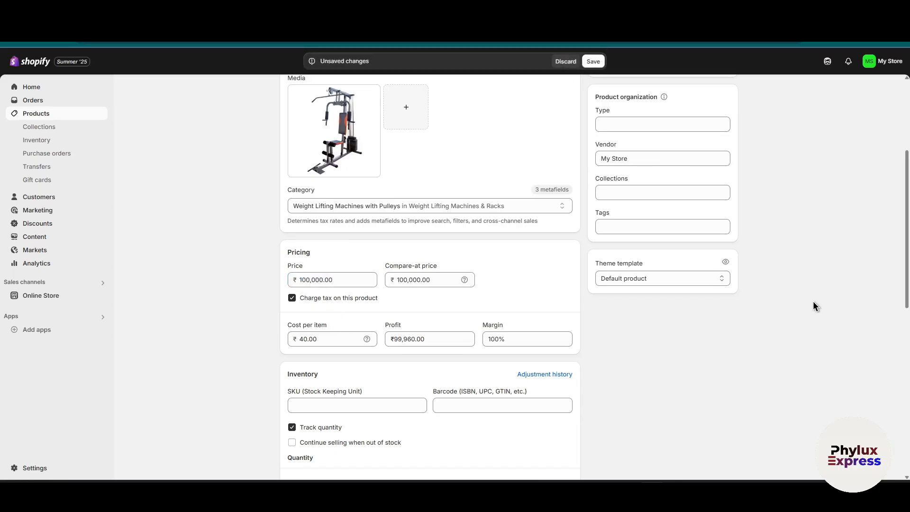
scroll(812, 300, up, 4)
scroll(805, 217, down, 15)
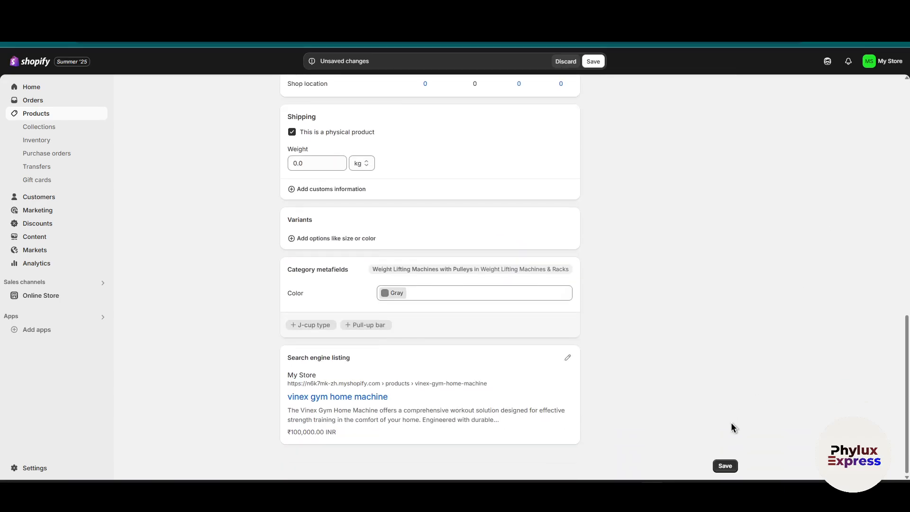
click(725, 466)
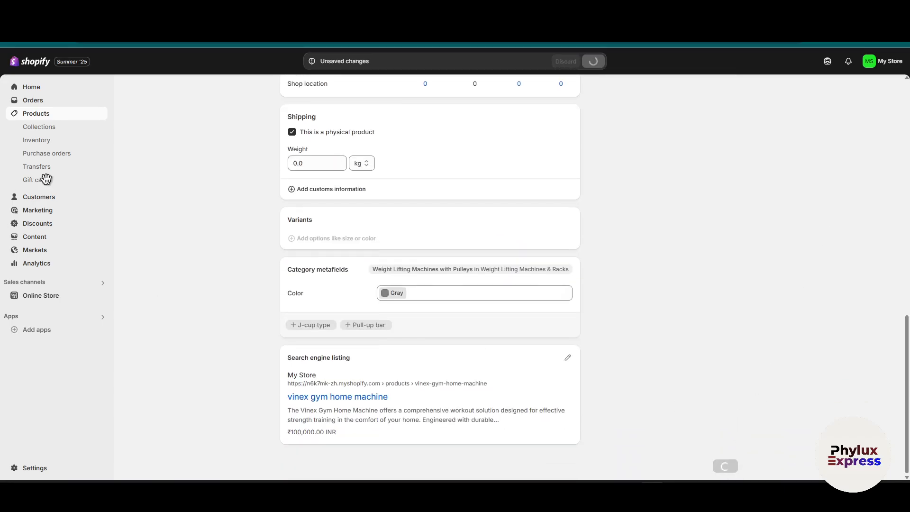
Check the products matched by the Gym summer 2 collection, the inventory list and the product counts in the collections list.
click(54, 127)
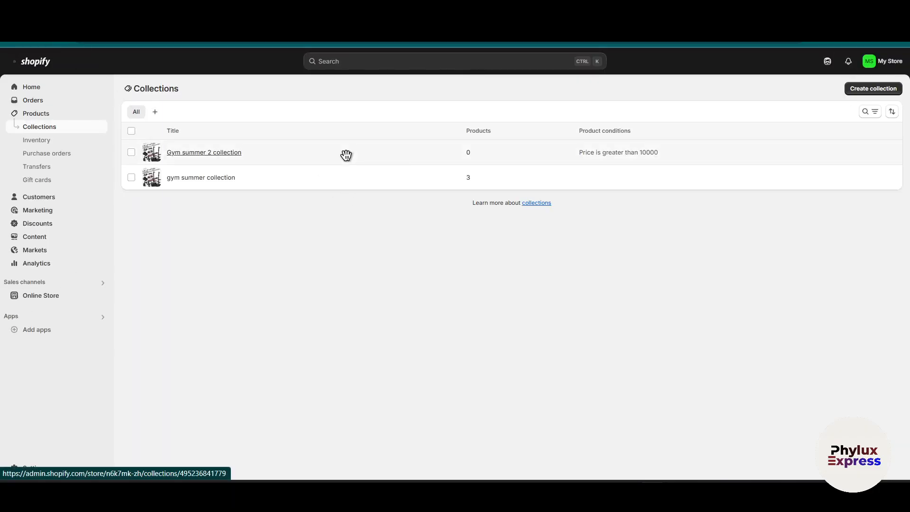
click(345, 155)
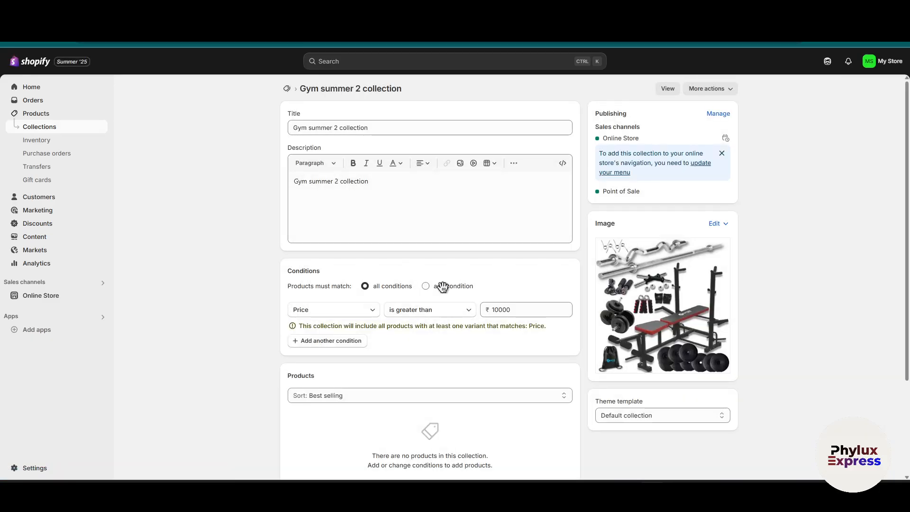
scroll(445, 289, down, 3)
scroll(458, 298, up, 3)
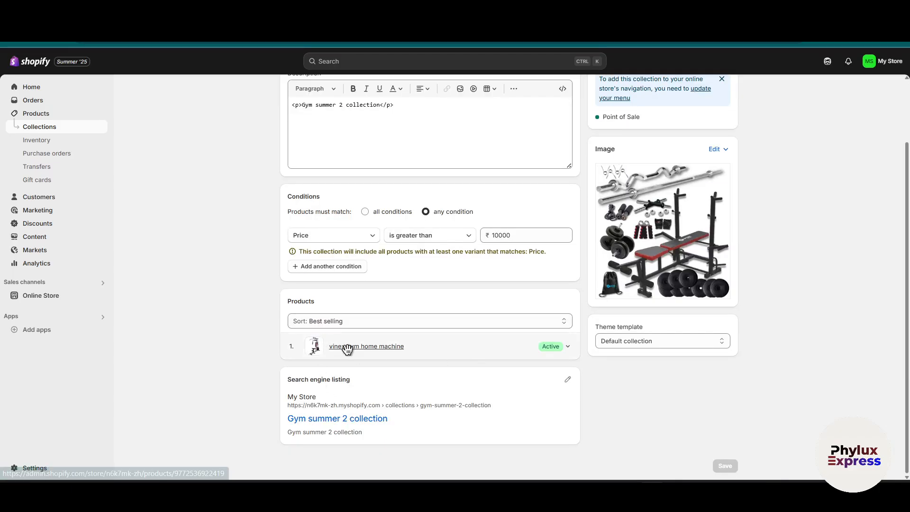
click(71, 139)
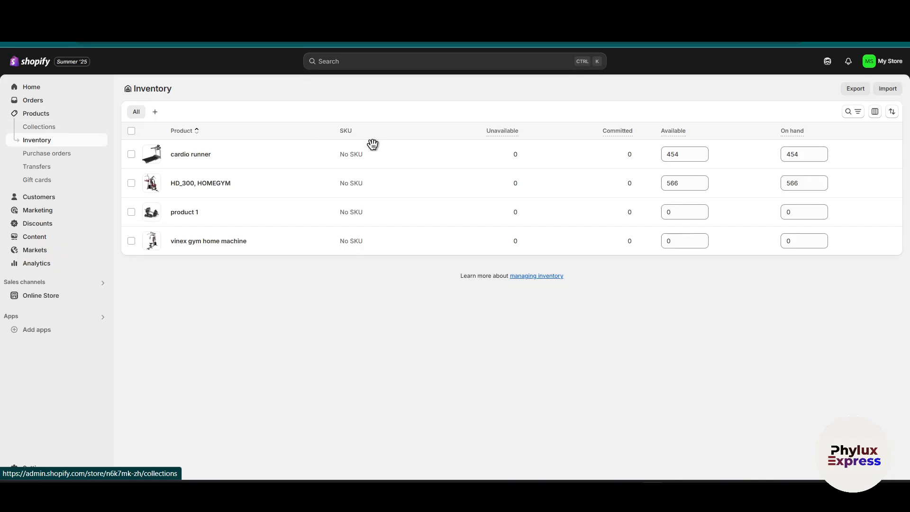
click(46, 129)
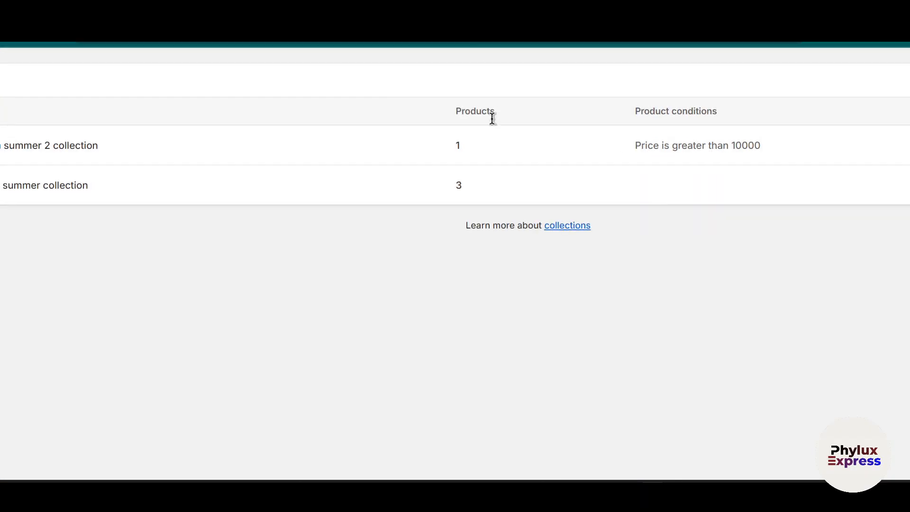
Open the HD_300, HOMEGYM product from the gym summer collection, set its price to ₹107,300.00 and save it.
click(478, 182)
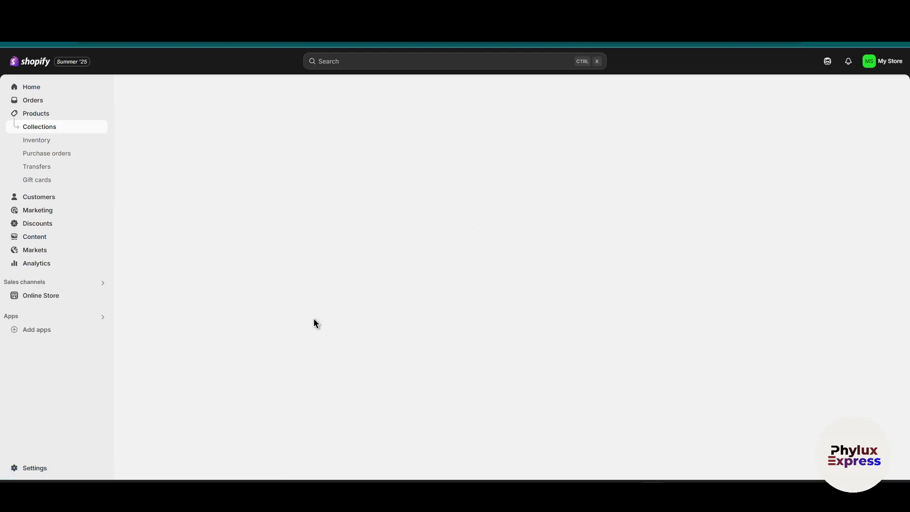
scroll(348, 327, down, 1)
click(353, 319)
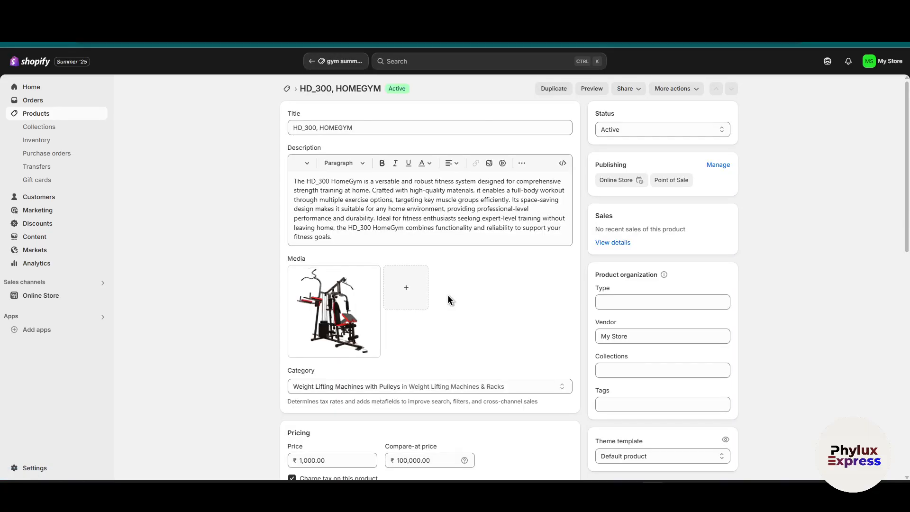
scroll(422, 408, down, 1)
scroll(416, 417, down, 2)
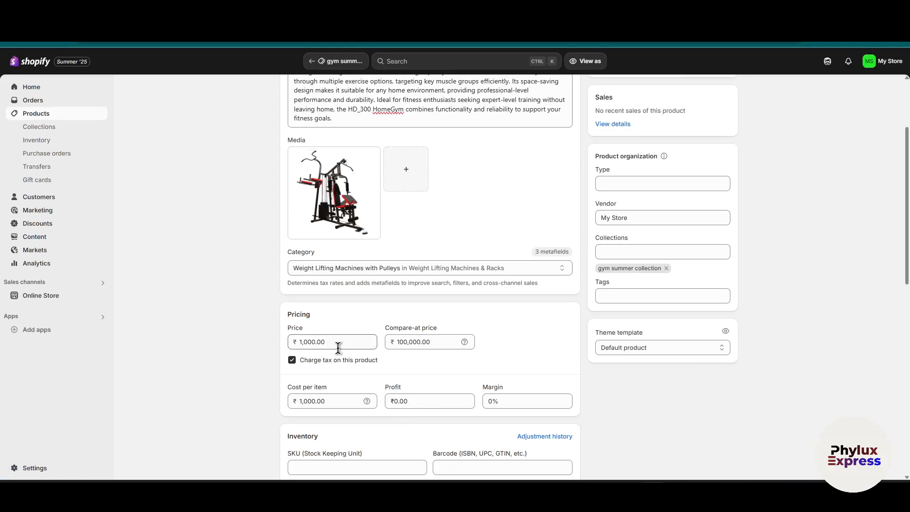
click(306, 342)
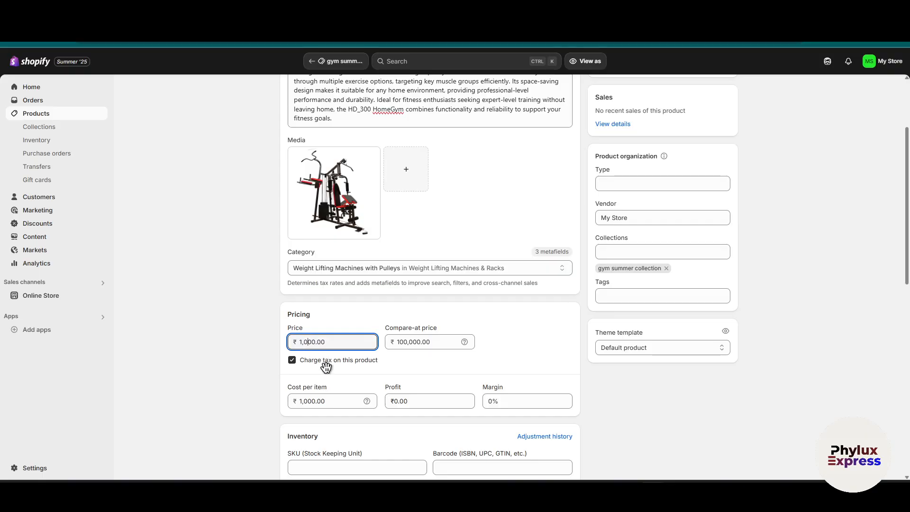
text(73)
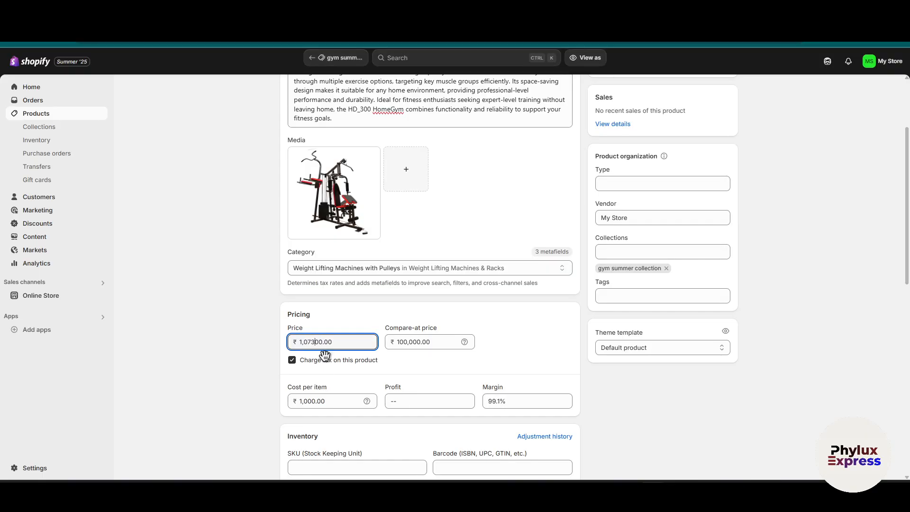
click(593, 61)
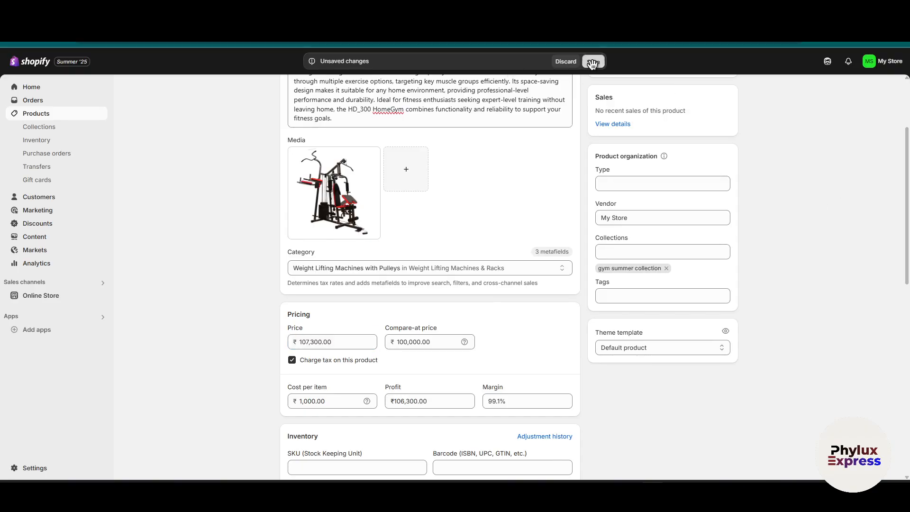
Examine the Gym summer 2 collection's matched products and sort options, reload its page, and return to the collections list.
click(34, 126)
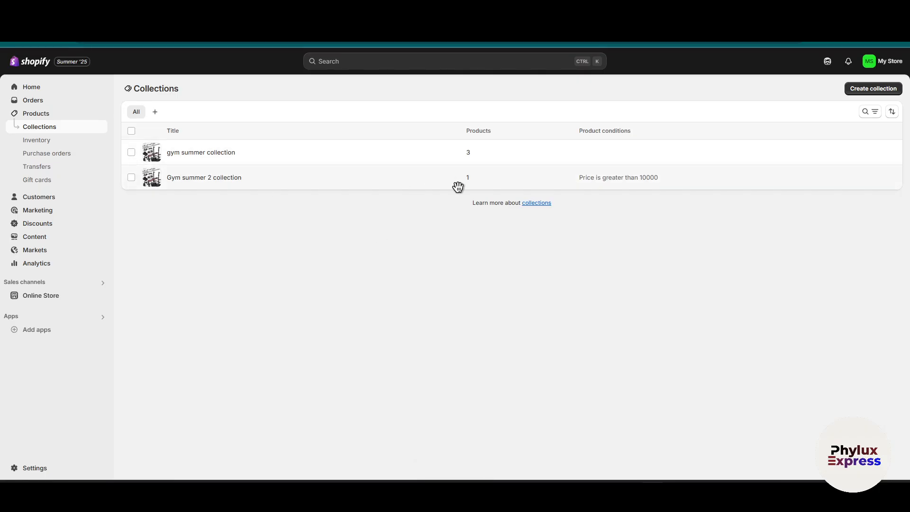
click(423, 177)
scroll(486, 311, down, 3)
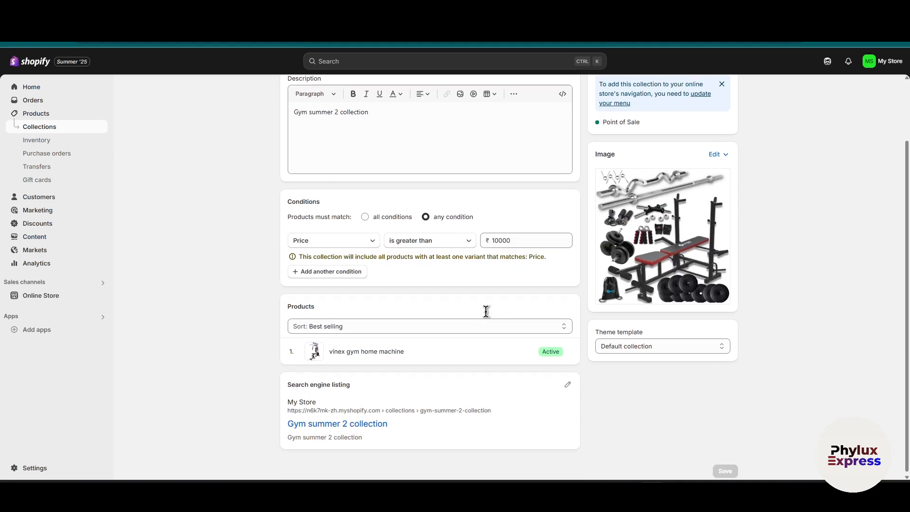
click(447, 314)
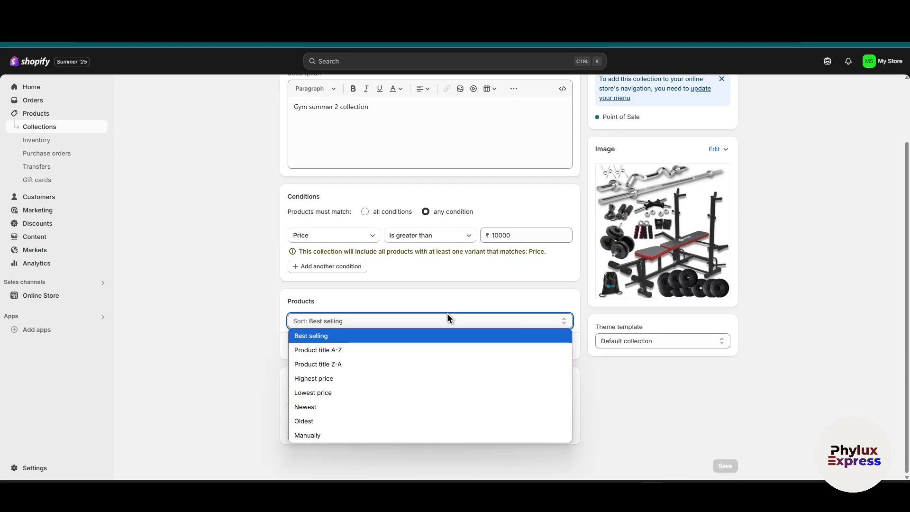
click(264, 280)
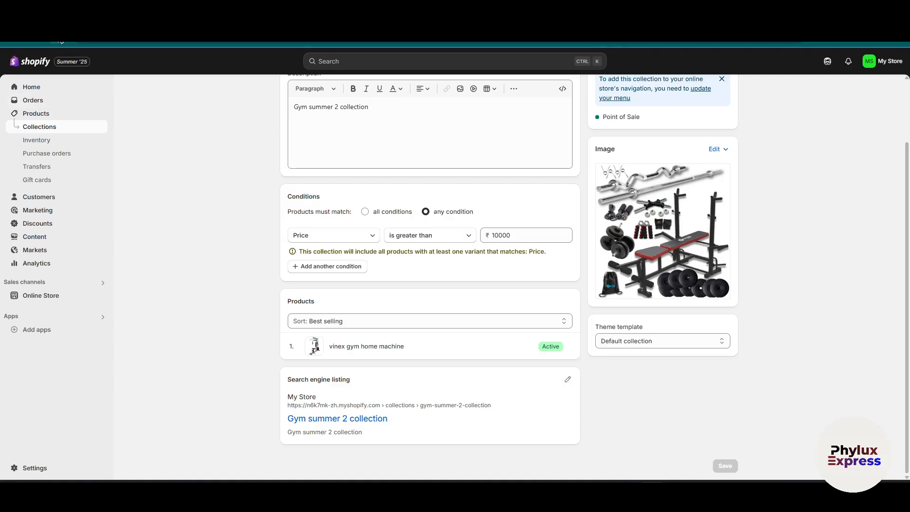
click(57, 34)
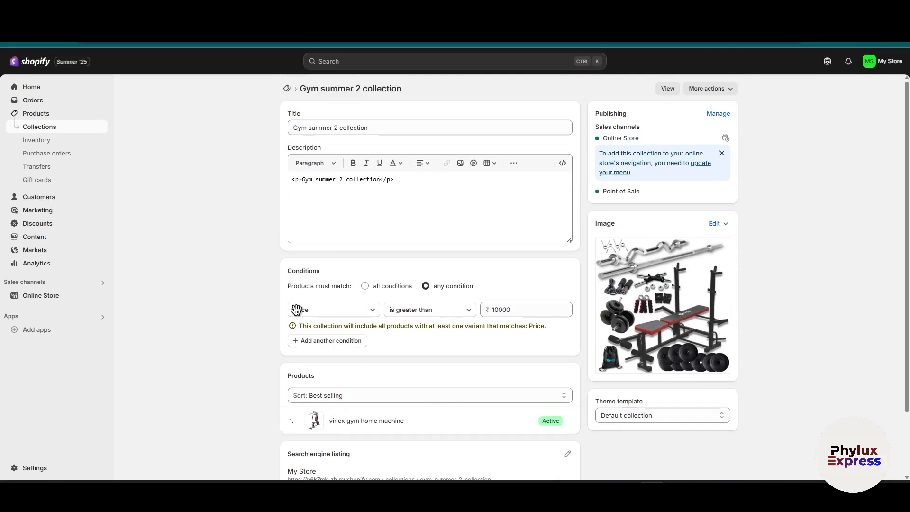
click(75, 126)
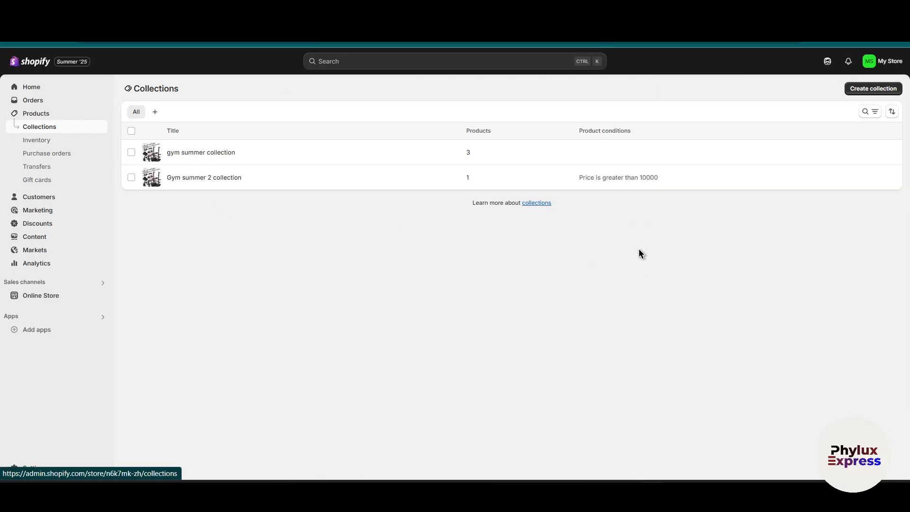